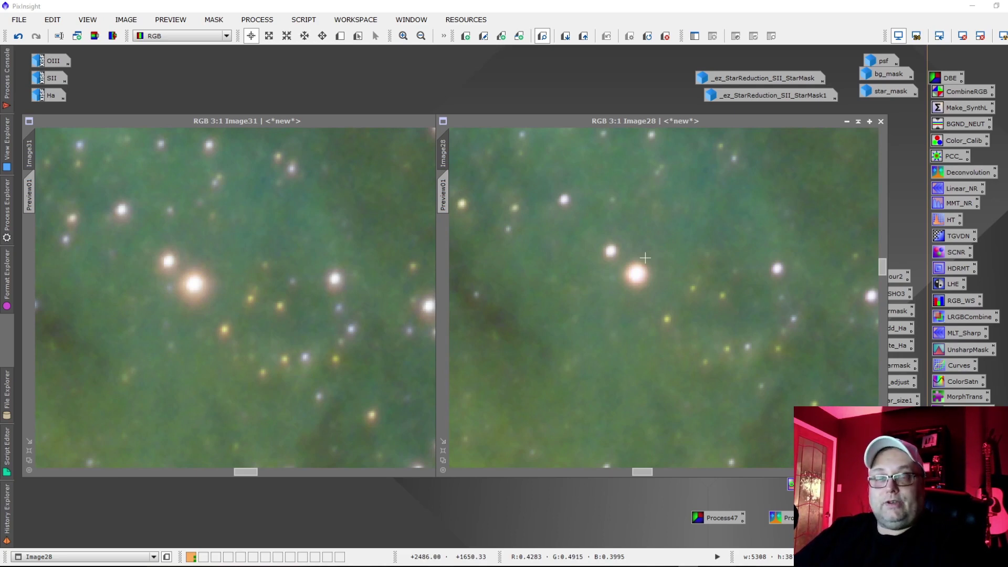
Close the two RGB comparison images, Image28 and Image31, discarding their unsaved data
left_click(880, 122)
left_click(503, 307)
left_click(501, 121)
left_click(501, 311)
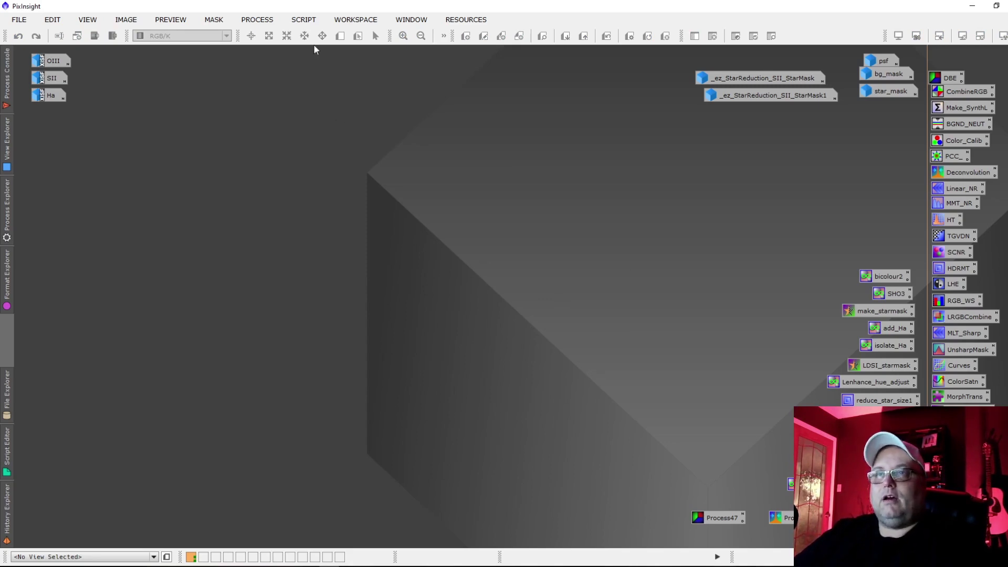
left_click(304, 20)
mouse_move(314, 88)
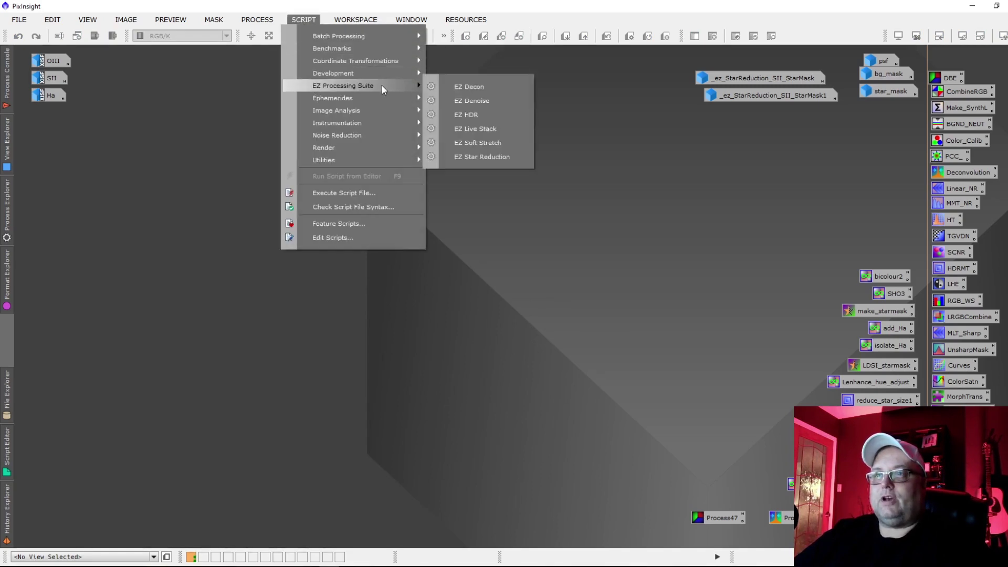
left_click(492, 157)
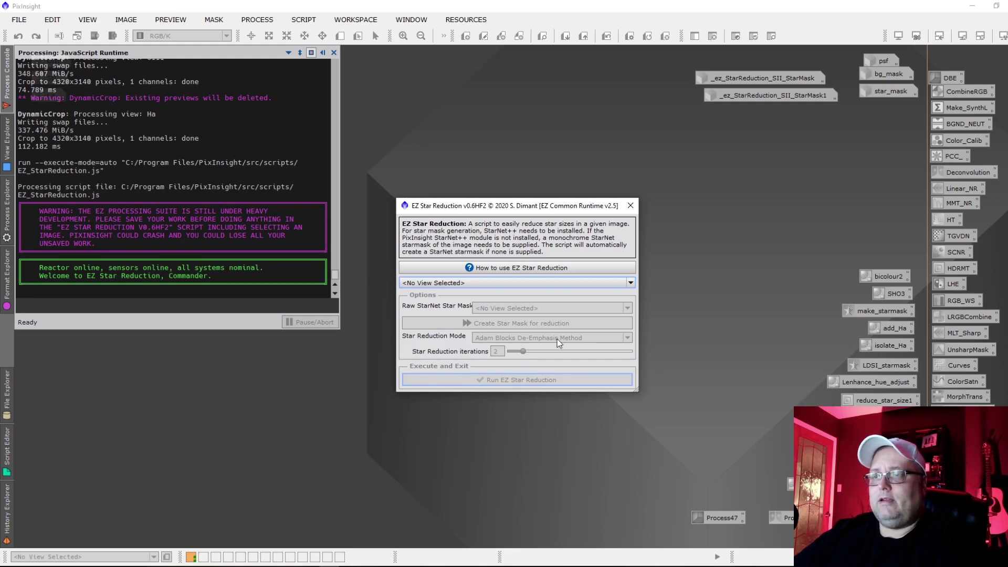
mouse_move(480, 210)
left_mouse_down()
mouse_move(462, 196)
mouse_move(480, 195)
left_mouse_up()
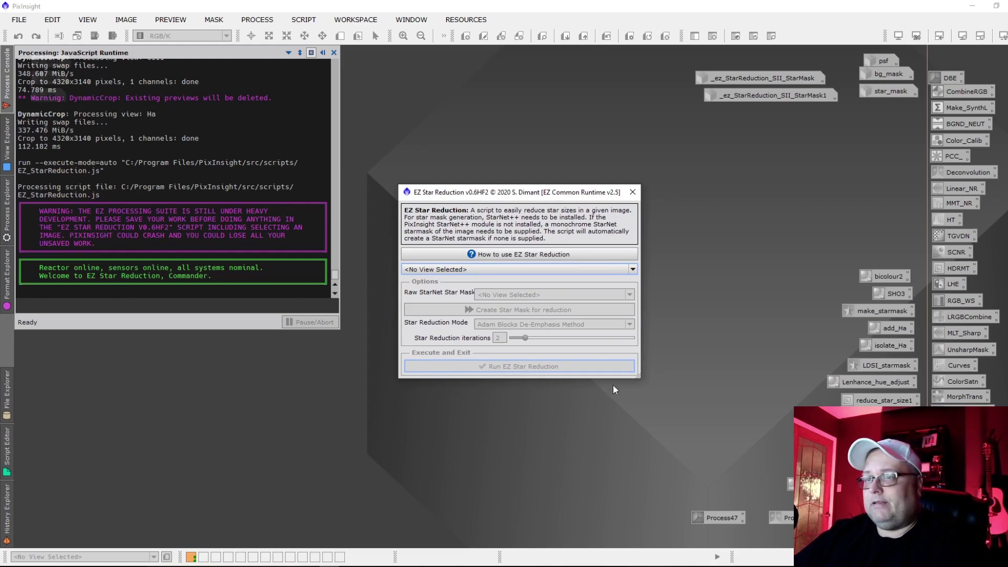
left_click(633, 193)
left_click(304, 19)
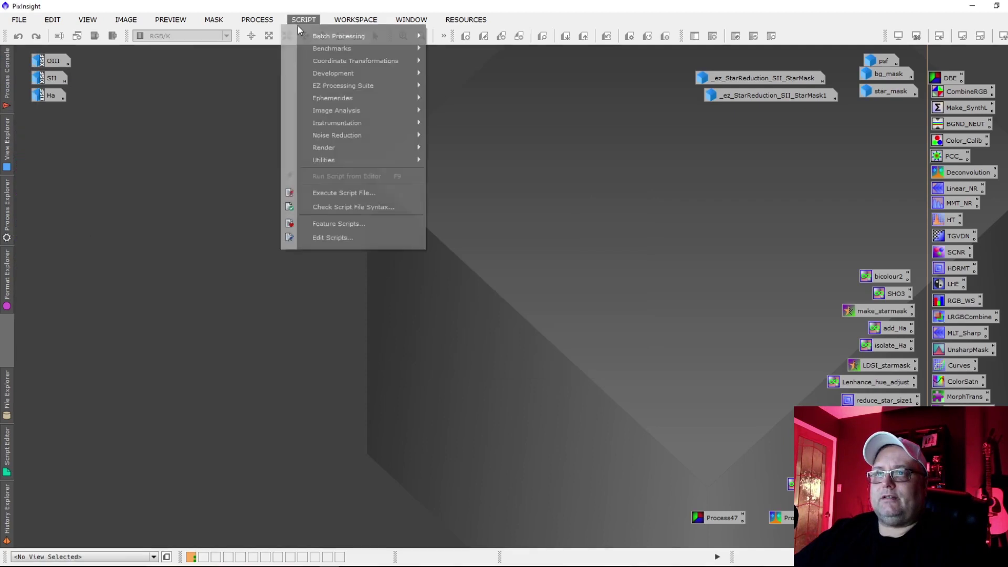
mouse_move(332, 88)
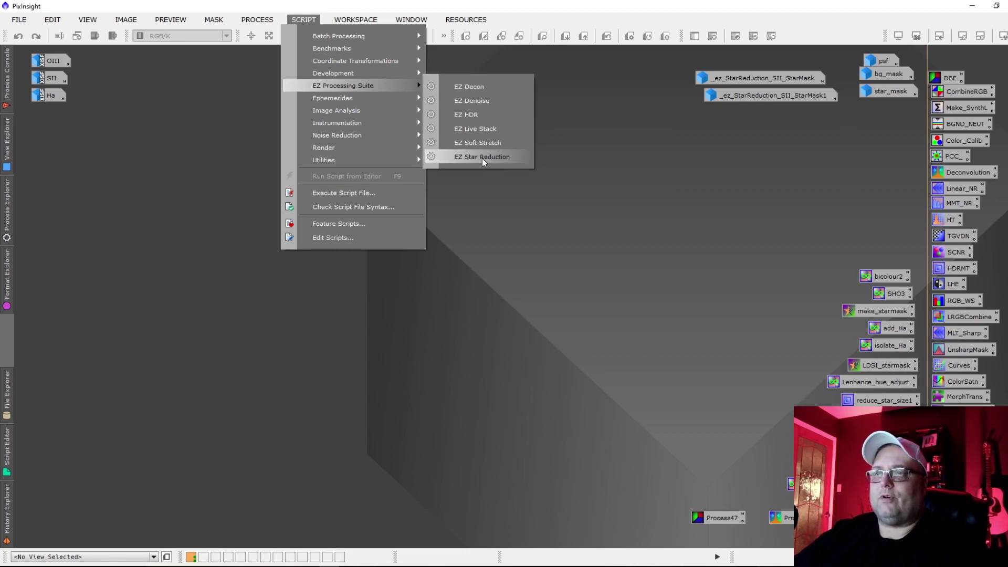
left_click(597, 153)
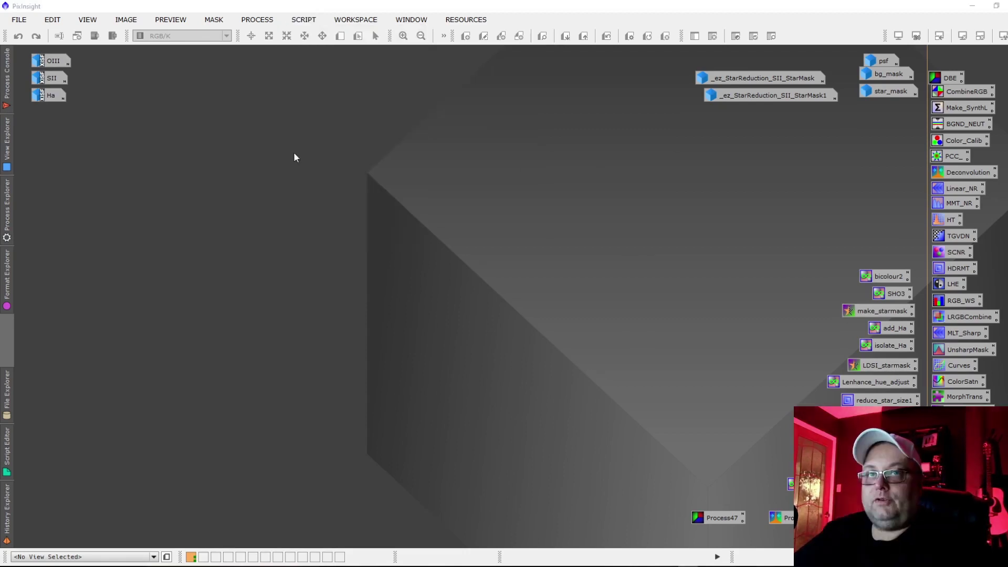
Restore the minimized OIII, SII and Ha images, and enlarge the SII and OIII views to 1:4
double_click(51, 61)
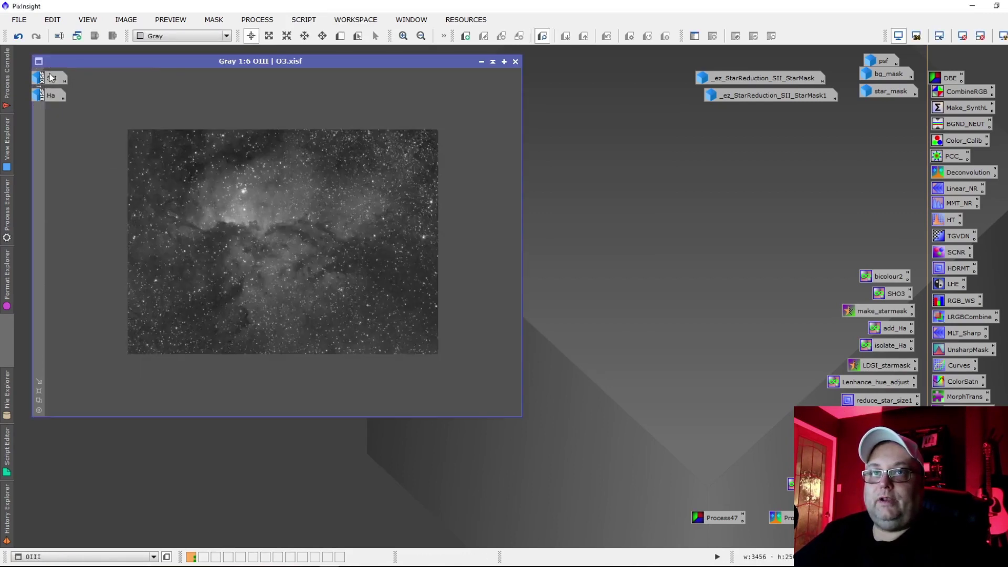
double_click(51, 78)
double_click(50, 95)
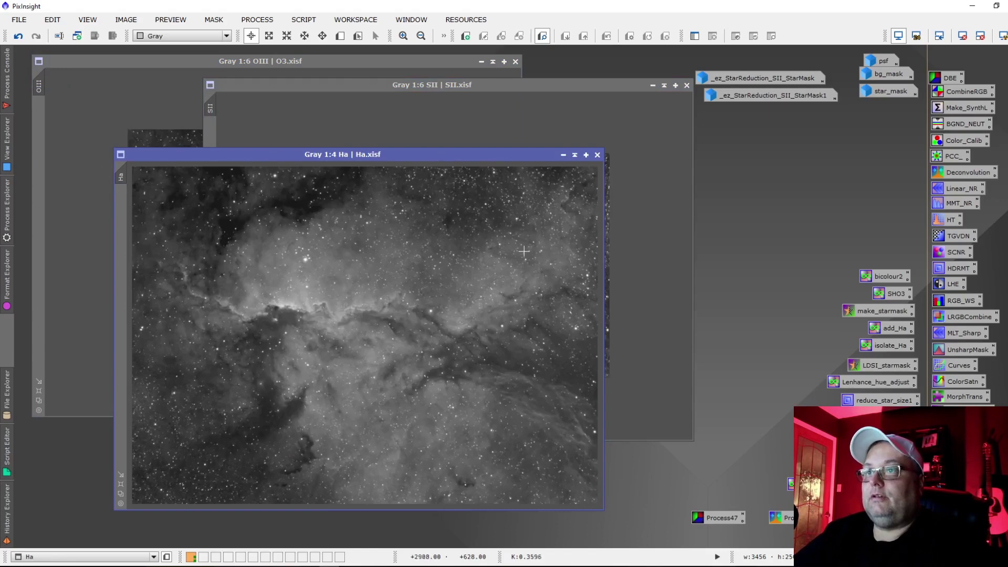
left_click(668, 224)
scroll(670, 225, "up", 3)
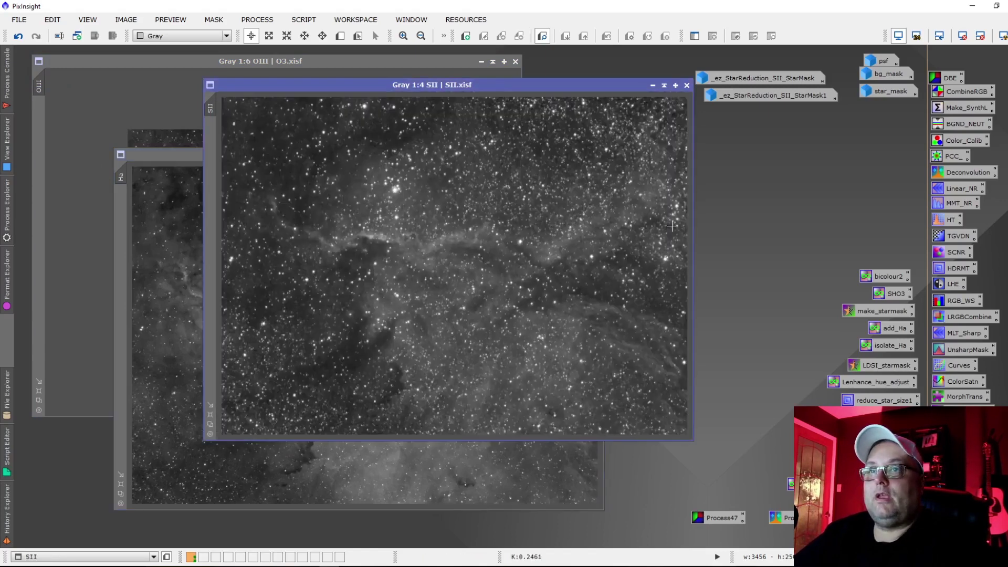
left_click(96, 59)
scroll(153, 137, "up", 2)
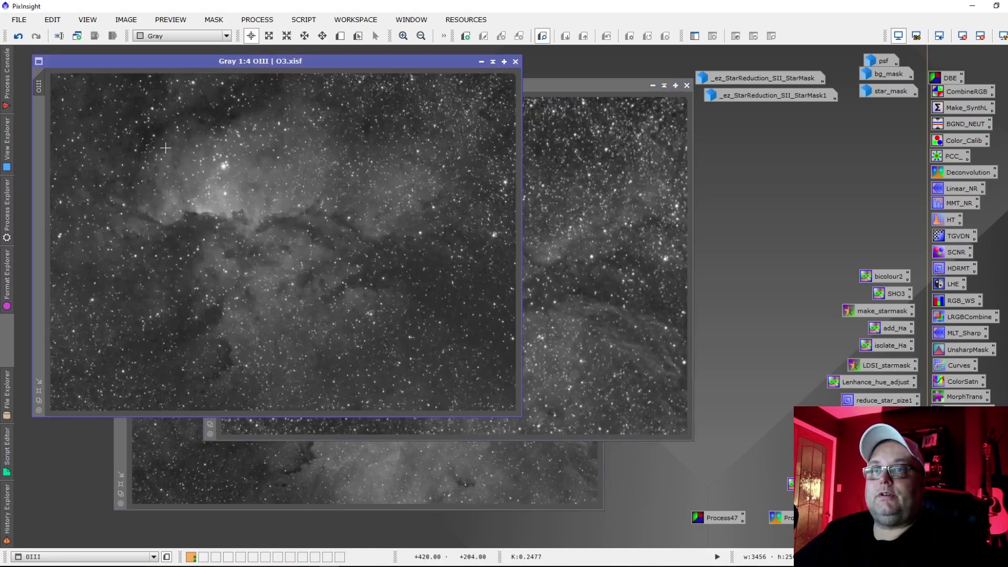
Compare the three narrowband images, examining the stars around the bright cluster in OIII and SII at 1:1
left_click(411, 490)
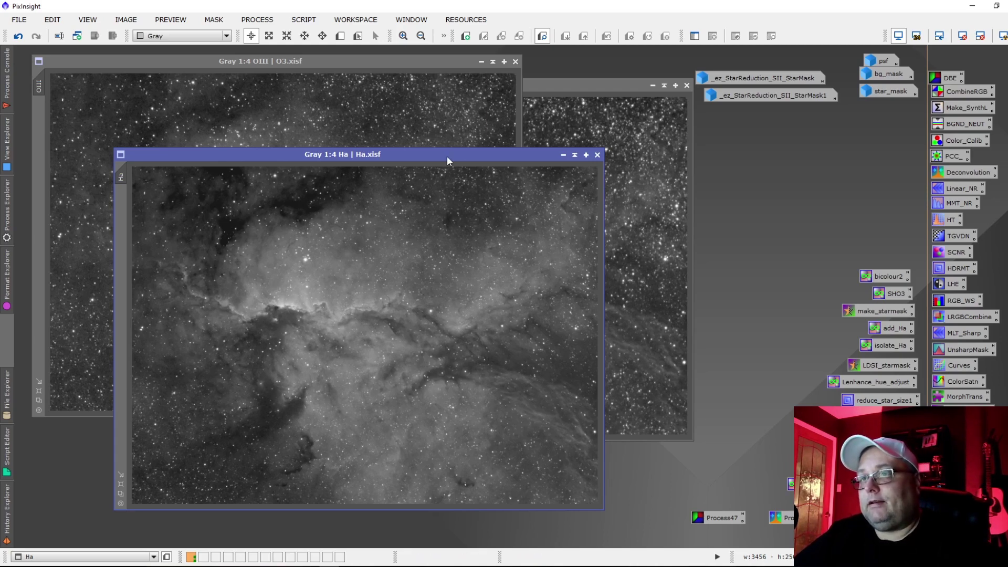
left_click(568, 89)
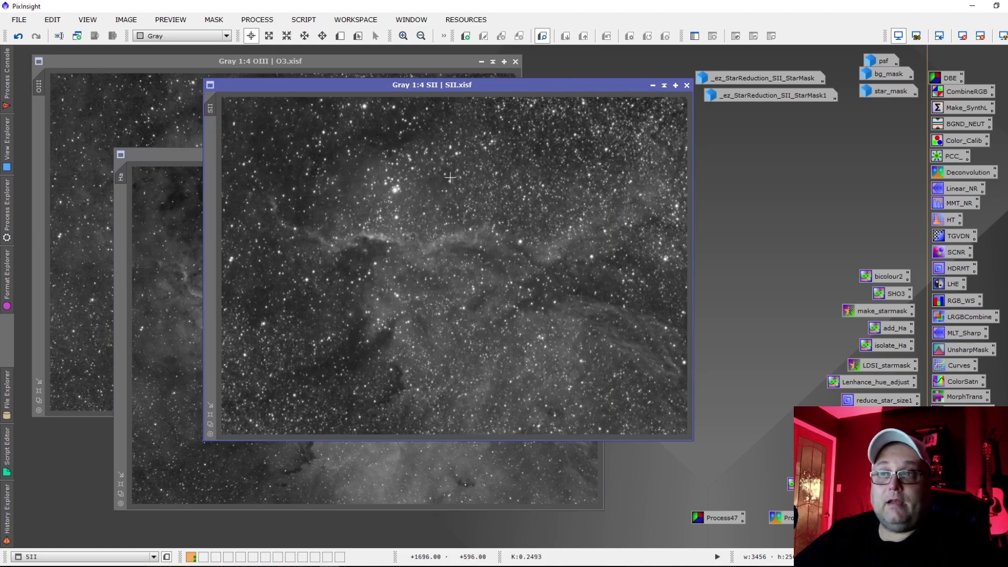
left_click(122, 65)
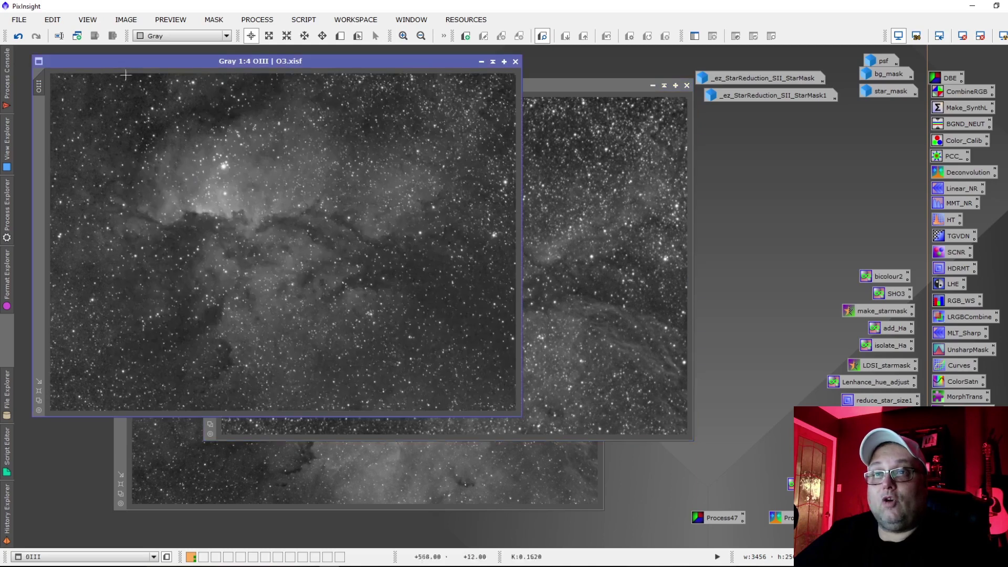
scroll(245, 179, "up", 3)
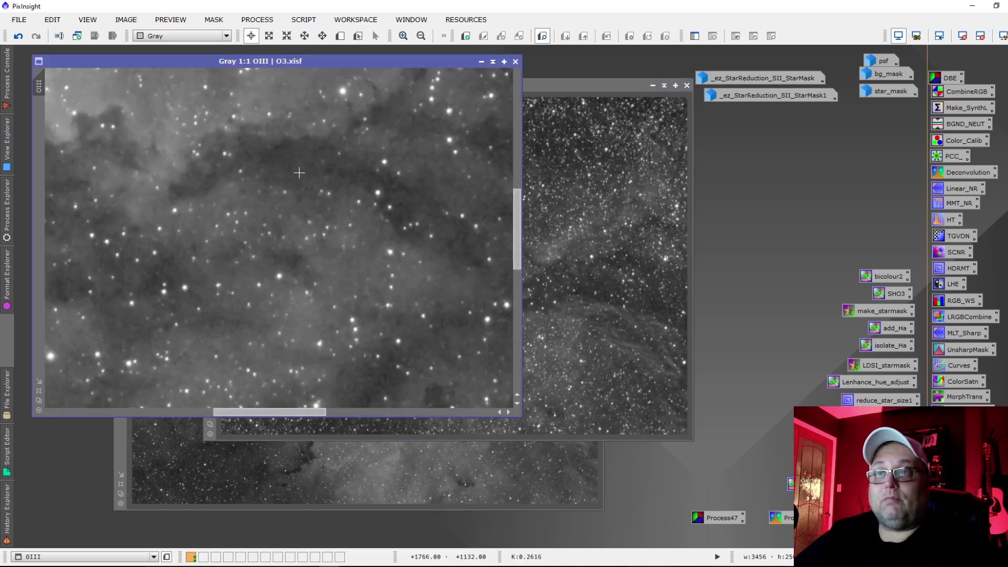
left_click_drag(517, 253, 517, 196)
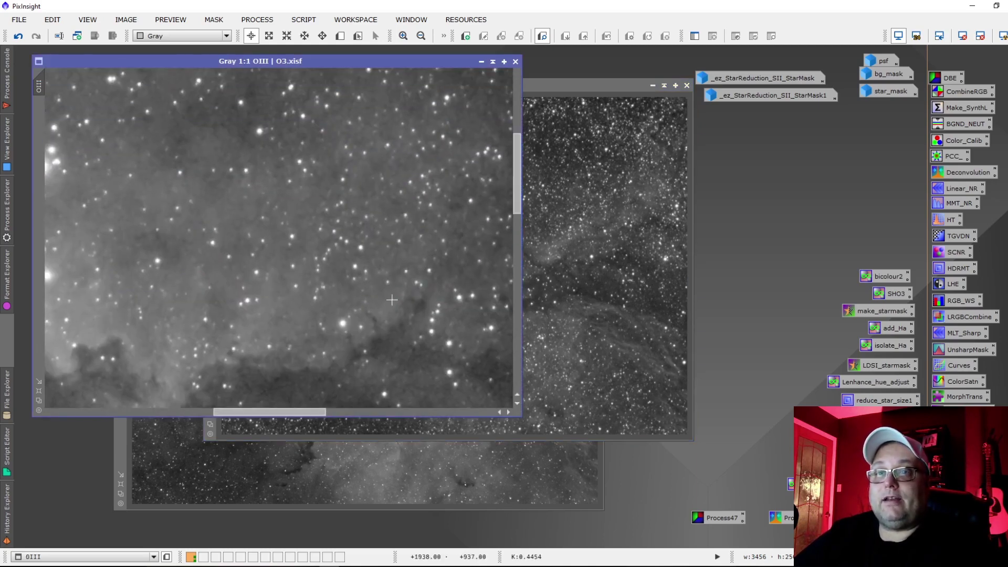
left_click_drag(313, 412, 268, 412)
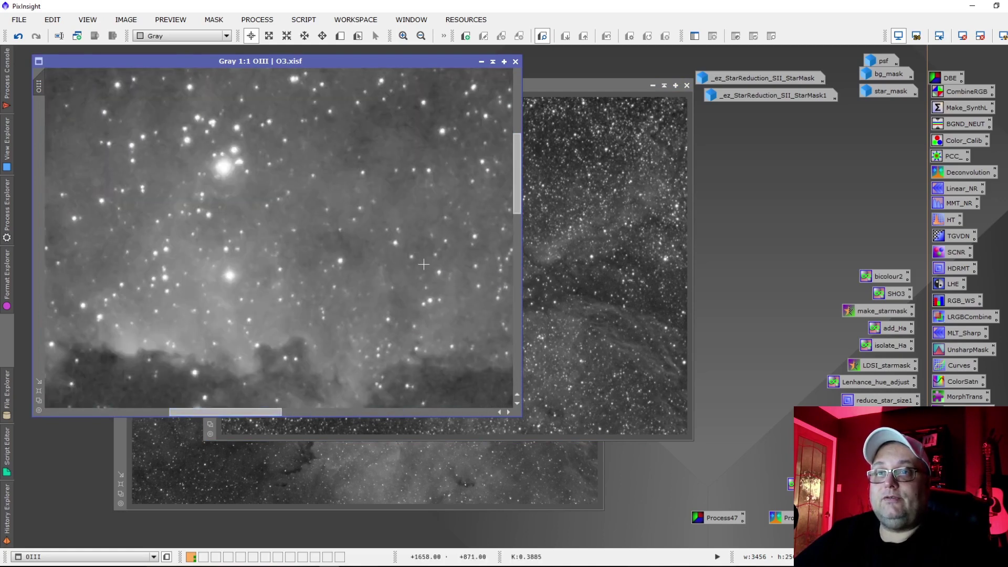
left_click(562, 131)
scroll(410, 179, "up", 2)
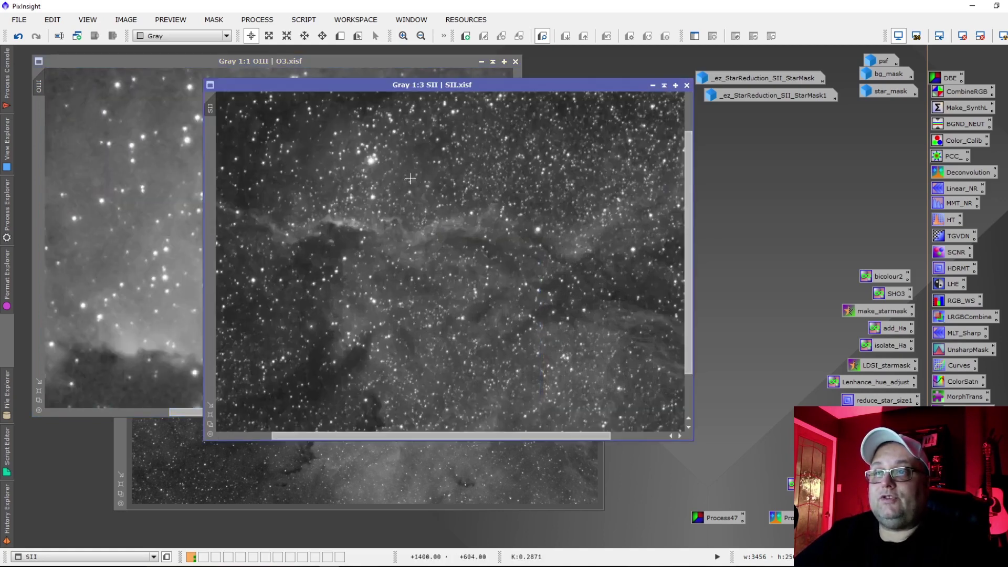
left_click_drag(687, 261, 682, 195)
left_click_drag(468, 437, 427, 433)
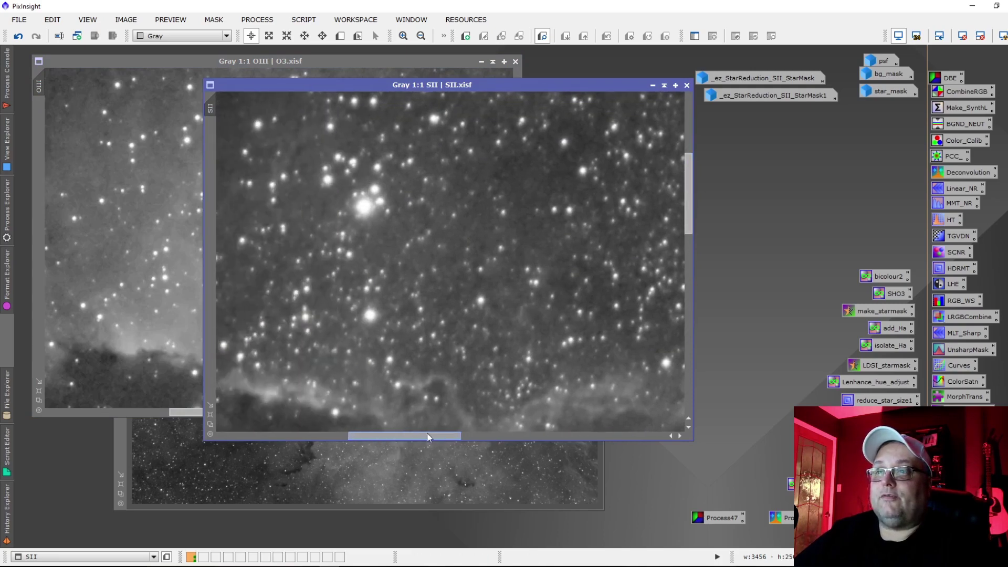
left_click(195, 63)
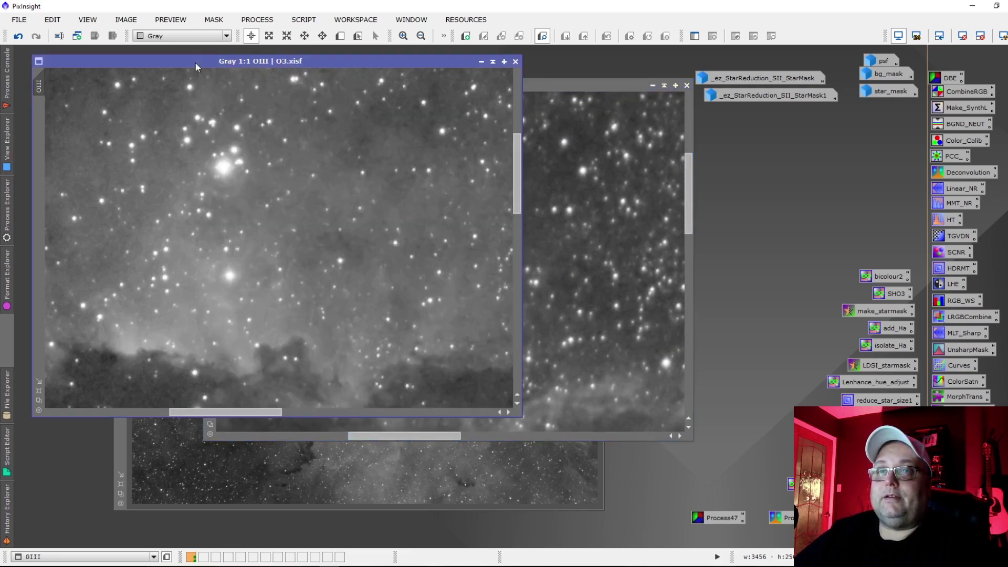
left_click(537, 84)
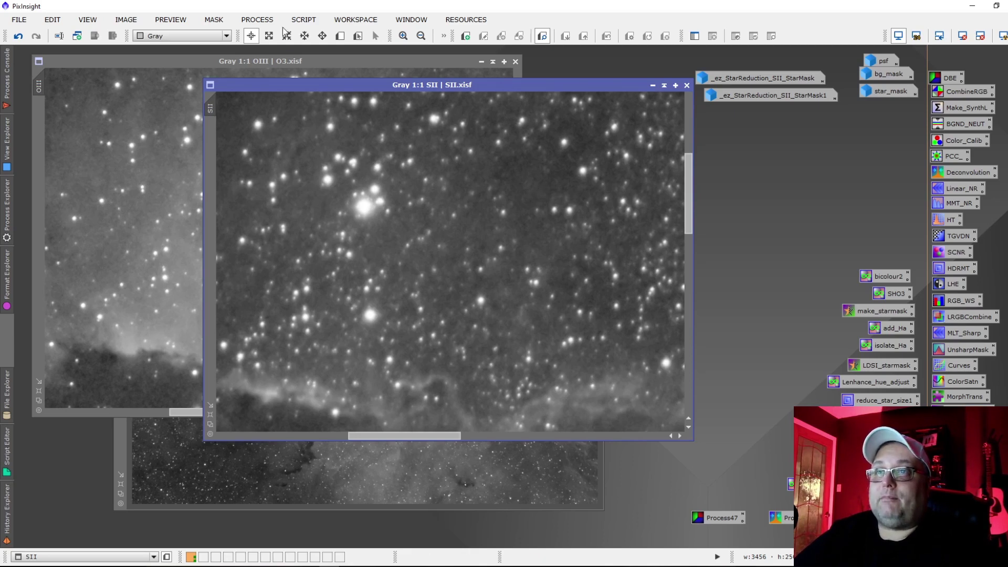
Launch the EZ Star Reduction script and choose the SII image as its target
left_click(304, 21)
mouse_move(326, 87)
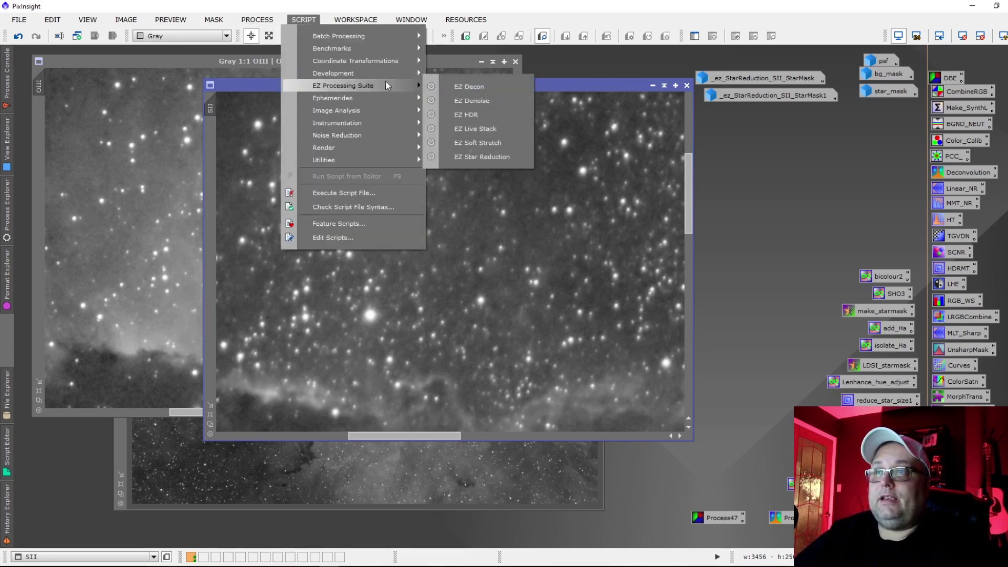
left_click(476, 160)
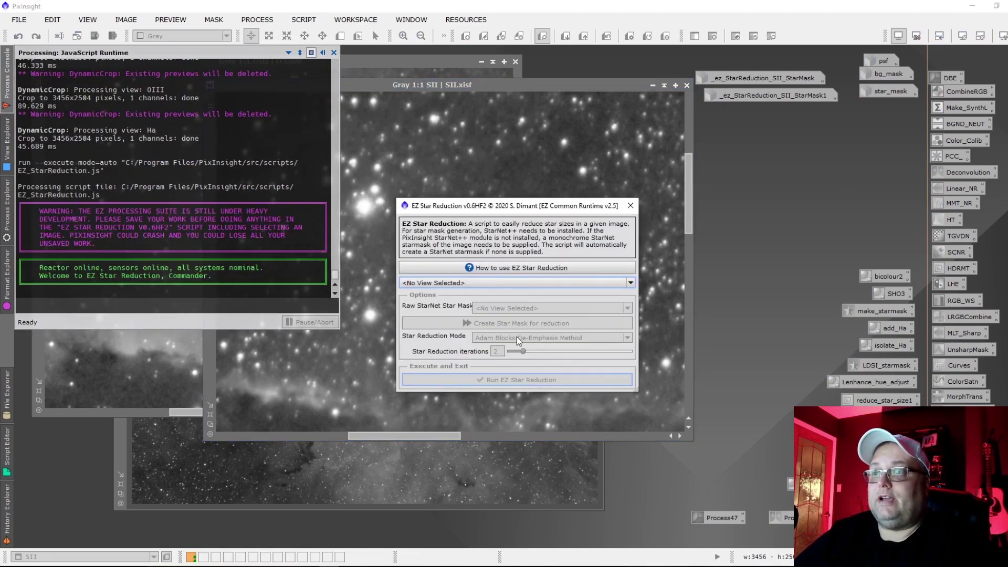
left_click_drag(477, 208, 603, 185)
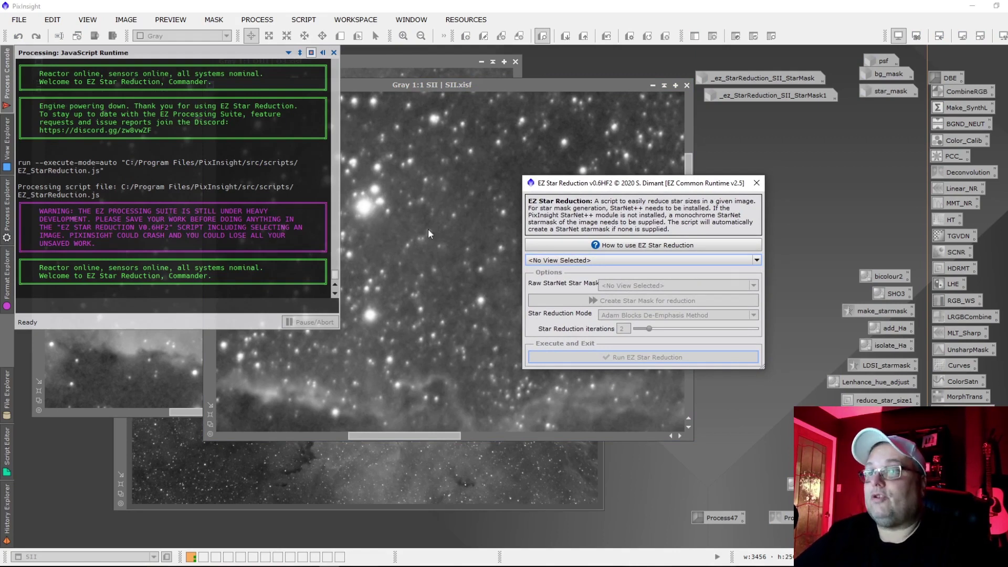
left_click(582, 261)
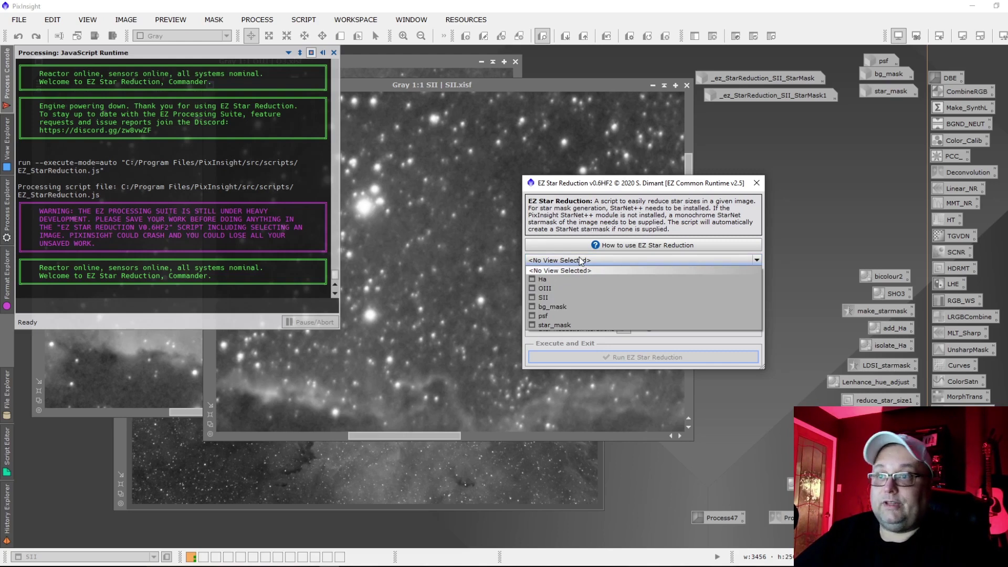
left_click(563, 297)
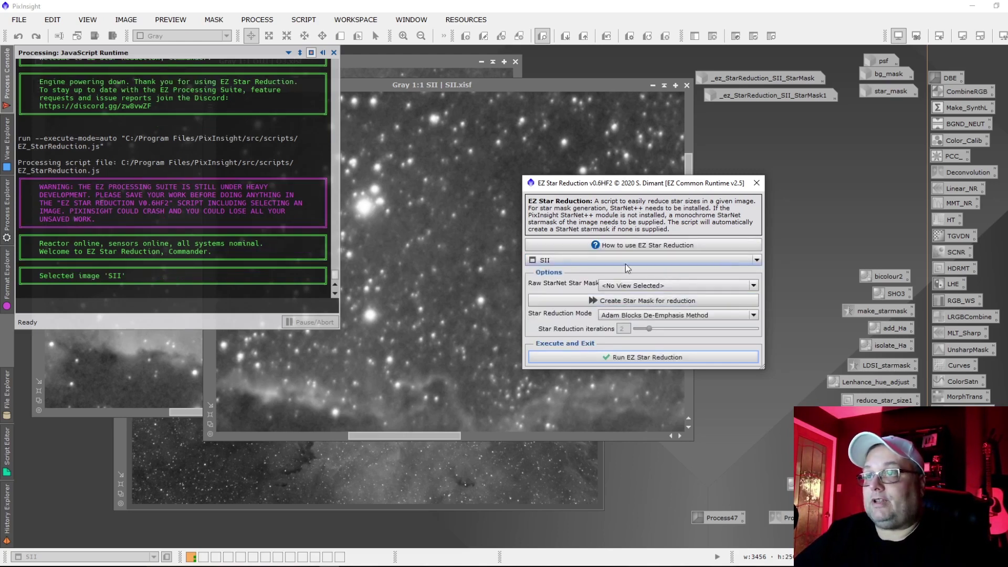
Create a raw StarNet star mask for reduction from the SII image
mouse_move(580, 262)
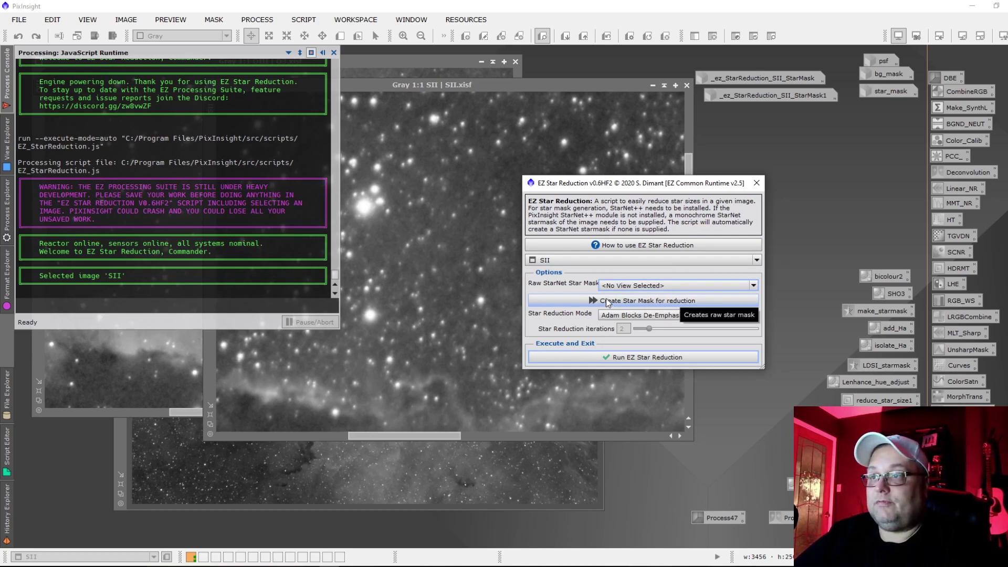
left_click(650, 286)
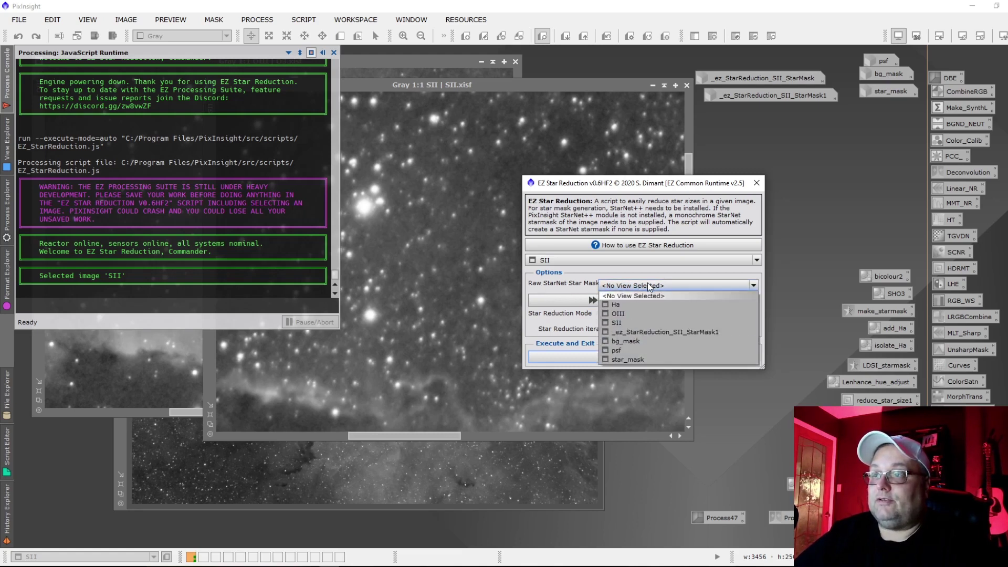
left_click(549, 286)
left_click(607, 302)
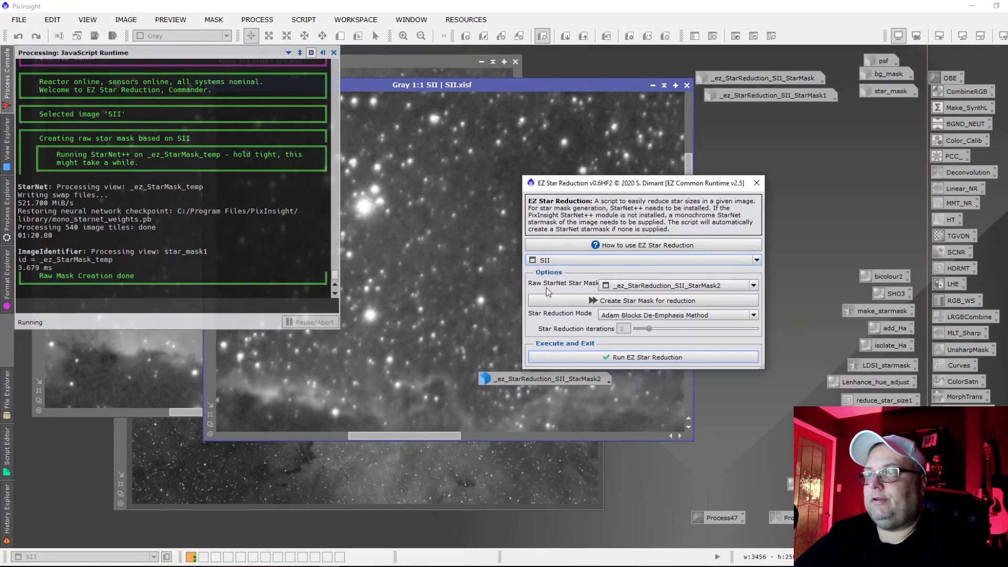
Run EZ Star Reduction on SII with the Adam Blocks De-Emphasis Method
left_click(683, 319)
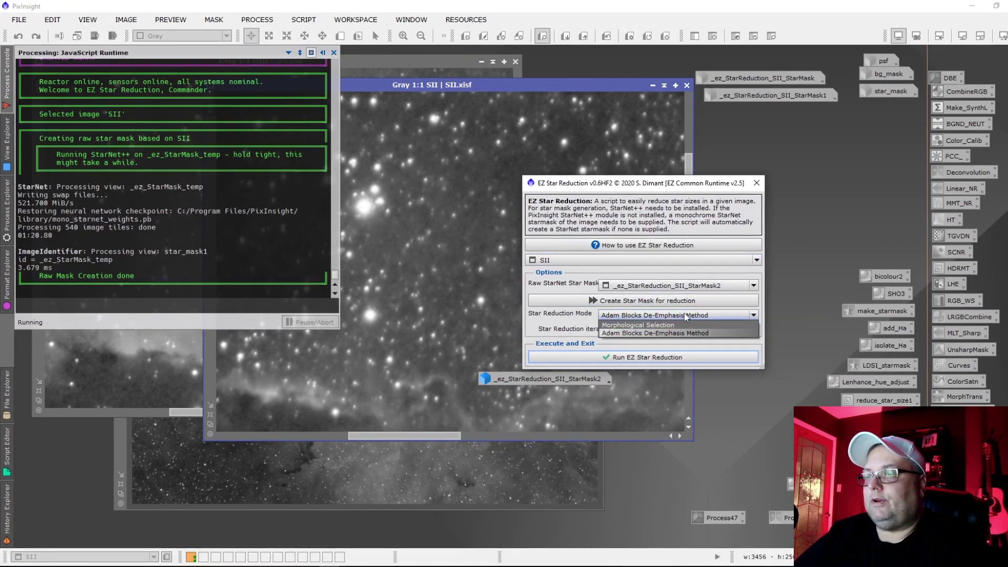
left_click(652, 332)
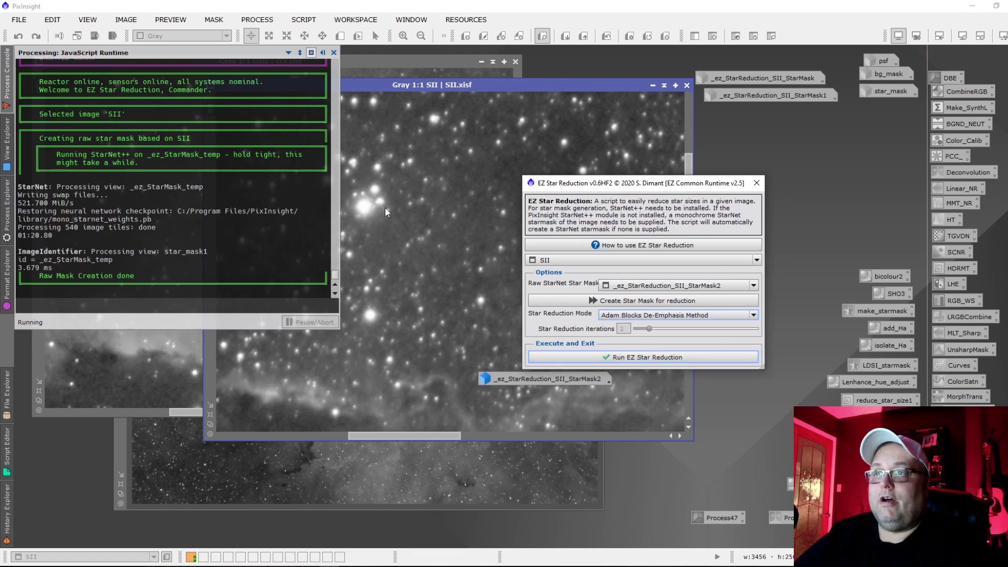
left_click(613, 358)
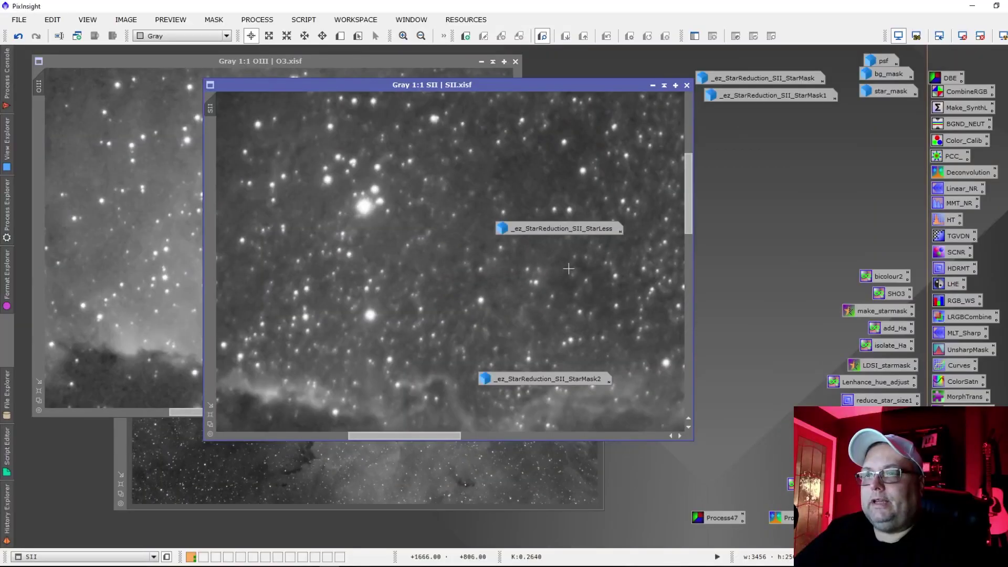
Discard the minimized SII starless image without saving, and place the new star mask icon below the other SII star masks
left_click_drag(546, 229, 778, 146)
right_click(778, 145)
left_click(813, 217)
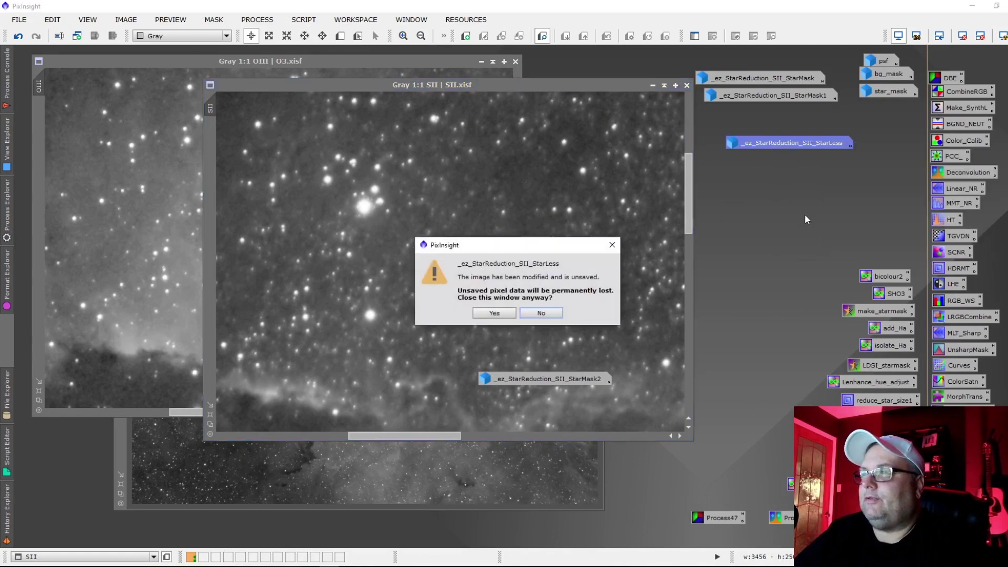
left_click(503, 311)
left_click_drag(543, 379, 751, 122)
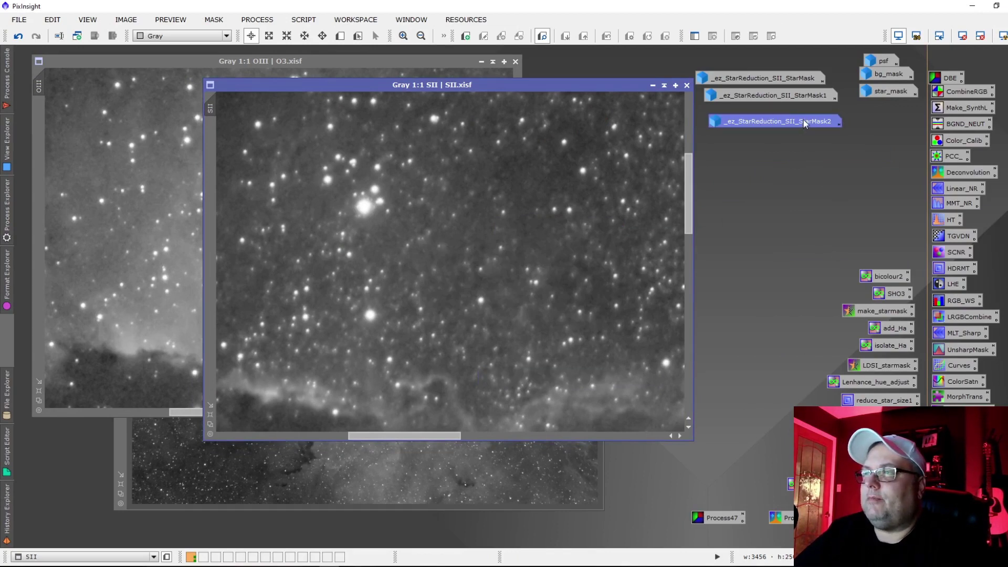
mouse_move(817, 124)
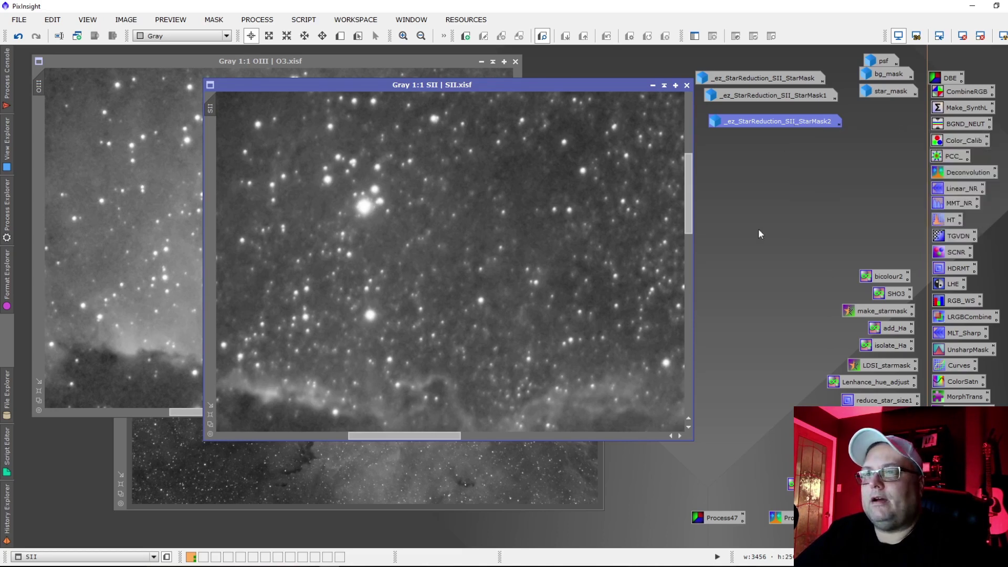
Delete the two older SII star masks, StarMask and StarMask1, without saving, and move the StarMask2 icon up into their place
mouse_move(785, 78)
left_mouse_down()
mouse_move(794, 65)
mouse_move(789, 81)
left_mouse_up()
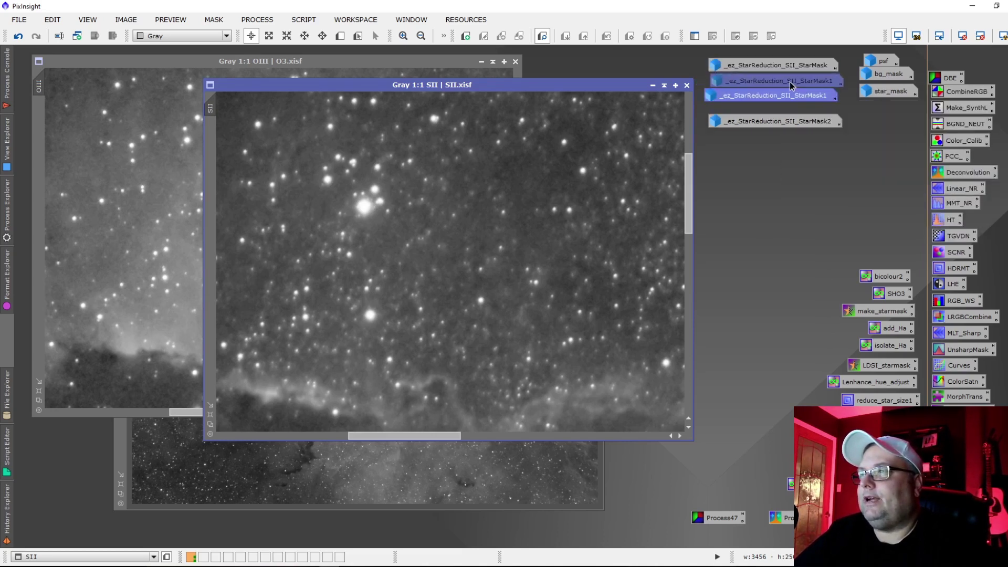
right_click(789, 81)
left_click(860, 156)
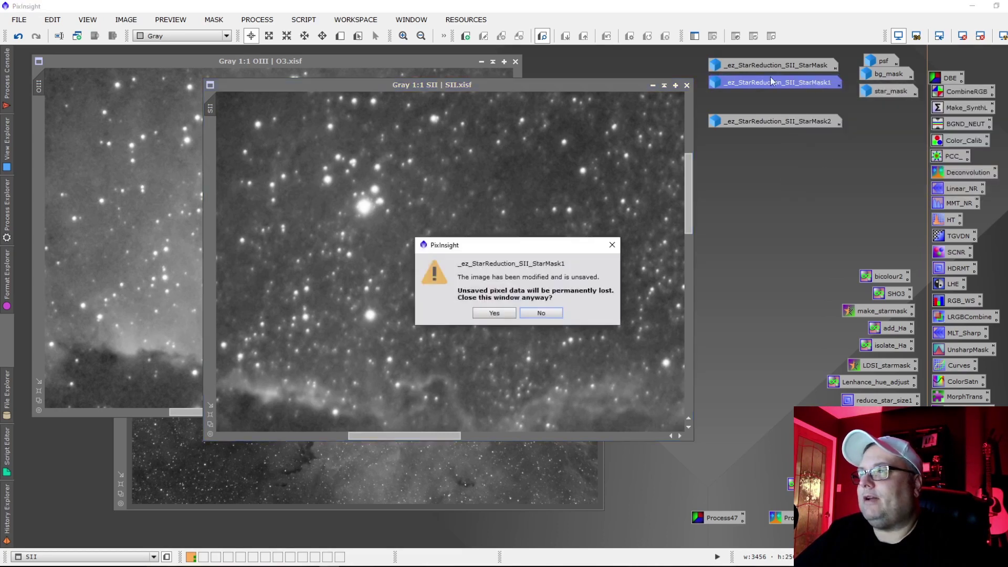
left_click(488, 310)
right_click(754, 66)
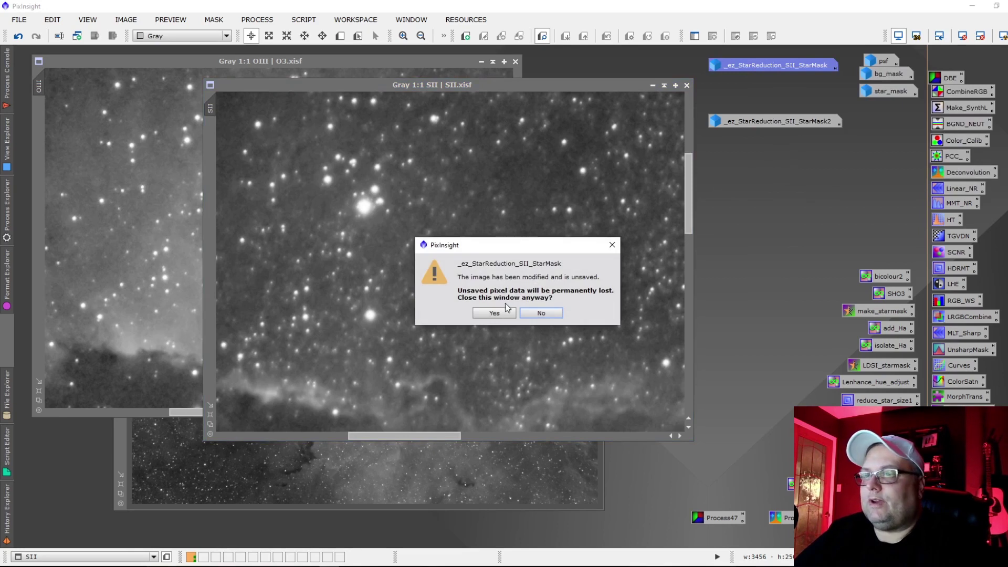
left_click(494, 313)
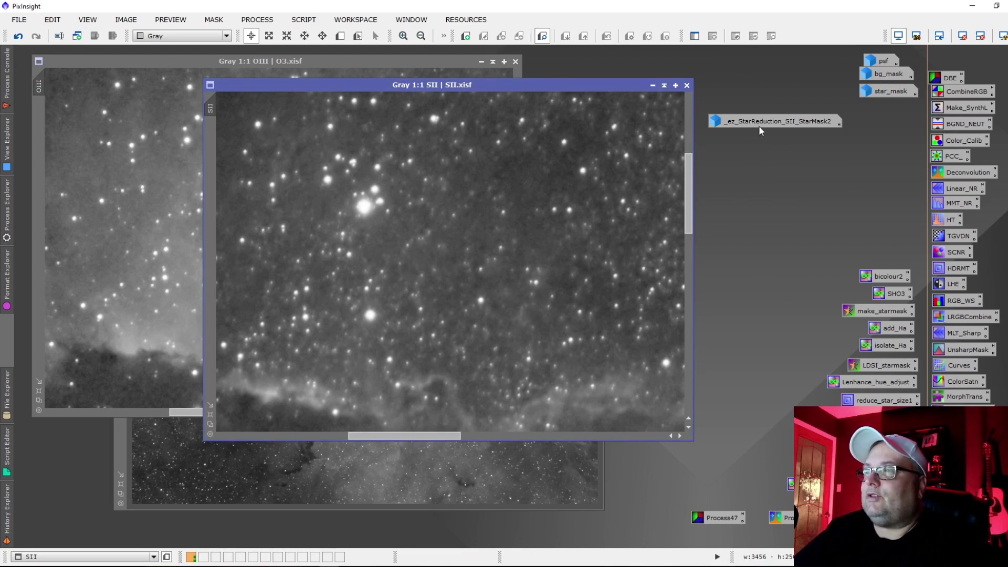
left_click_drag(758, 125, 763, 72)
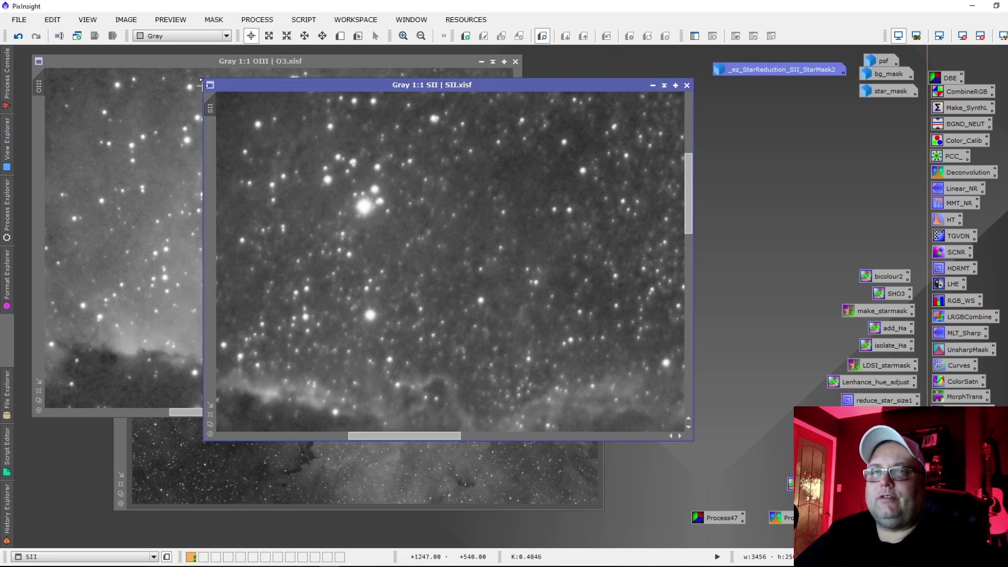
Inspect the stars in the OIII image and around the brightest star in the Ha image at 2:1
left_click(200, 64)
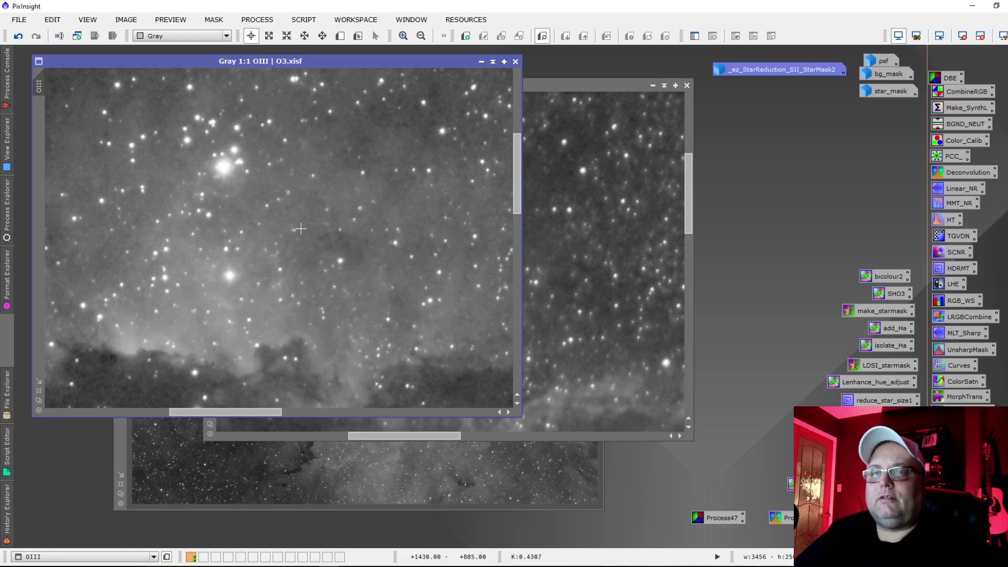
left_click(367, 458)
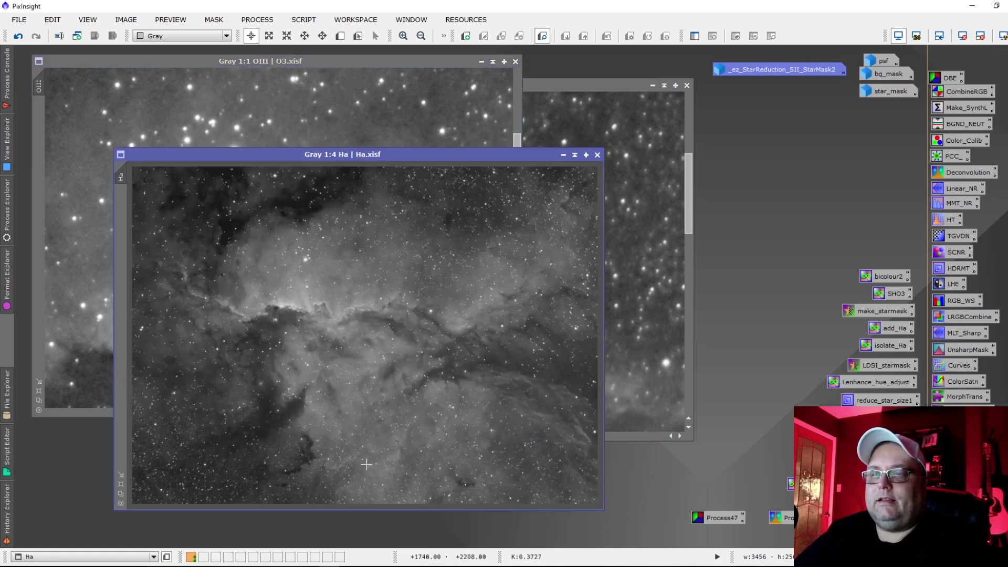
scroll(273, 231, "up", 3)
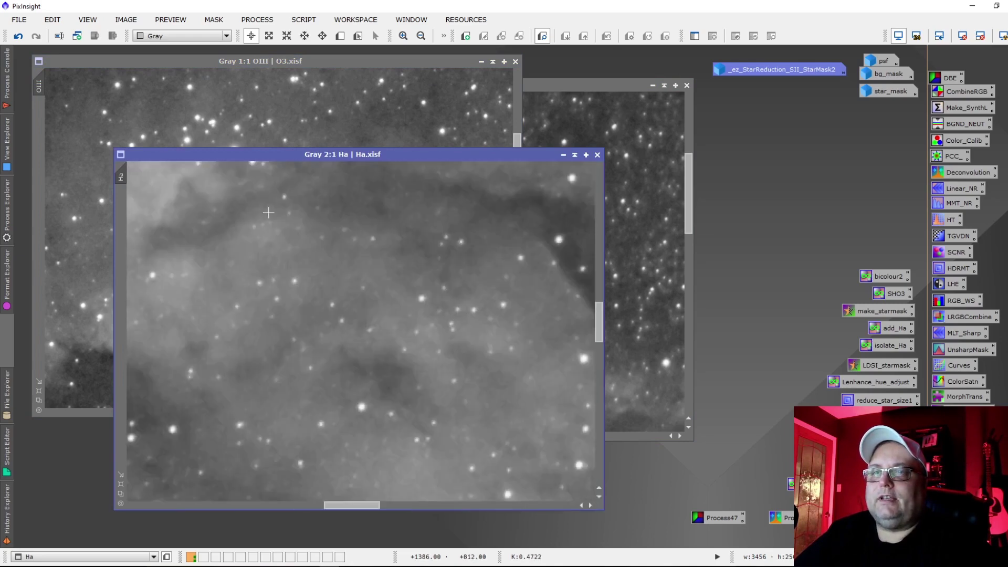
left_click_drag(600, 323, 602, 270)
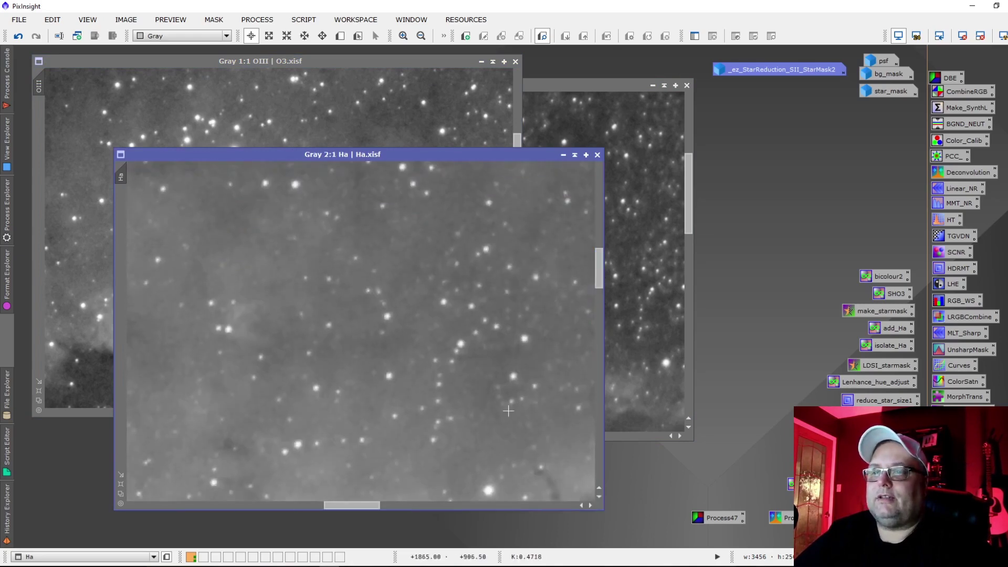
left_click_drag(371, 505, 311, 505)
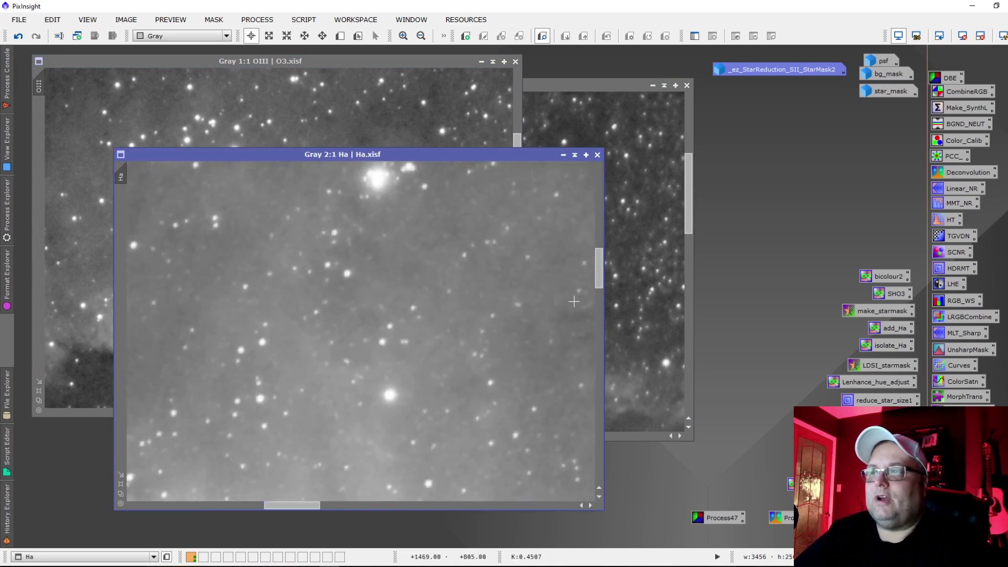
left_click_drag(600, 278, 600, 265)
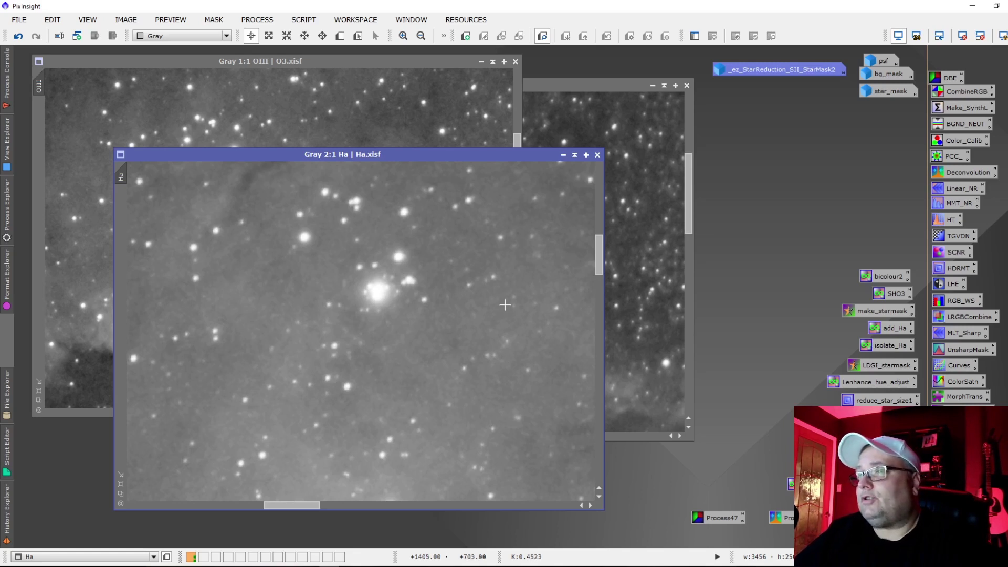
Compare the complete SII, Ha and OIII images at 1:4 scale
left_click(535, 94)
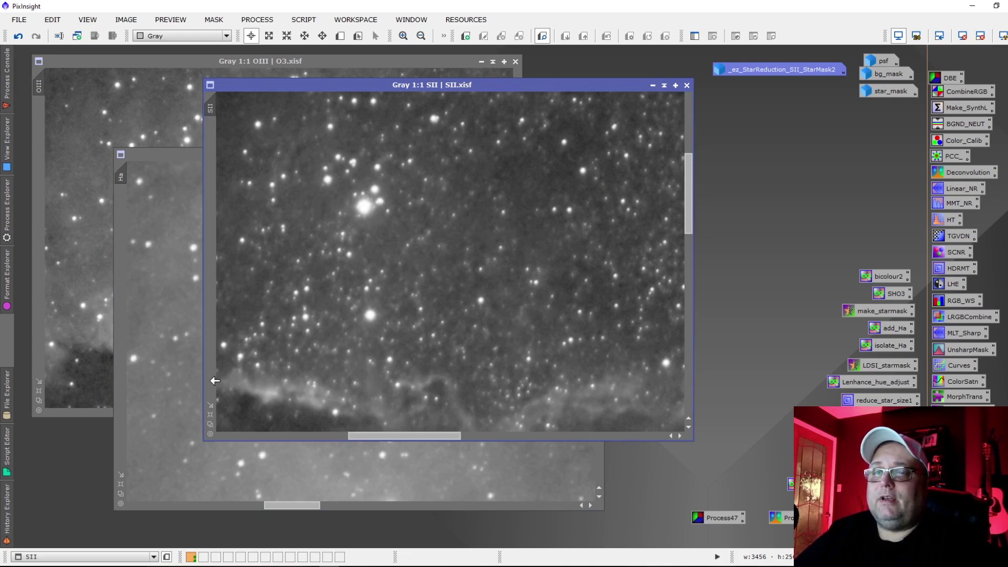
scroll(404, 290, "down", 5)
scroll(395, 294, "up", 2)
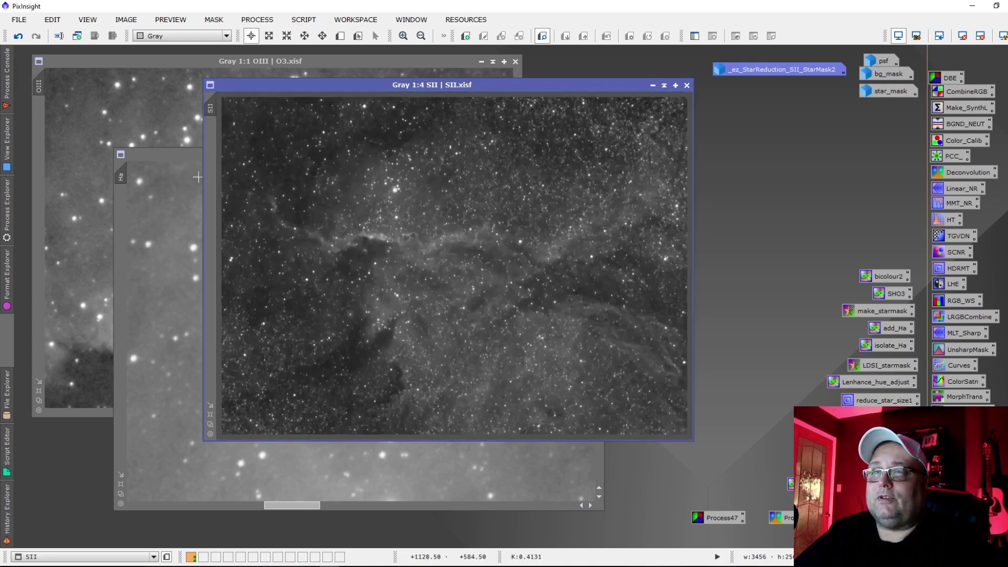
left_click(185, 153)
scroll(360, 334, "down", 2)
scroll(360, 334, "down", 1)
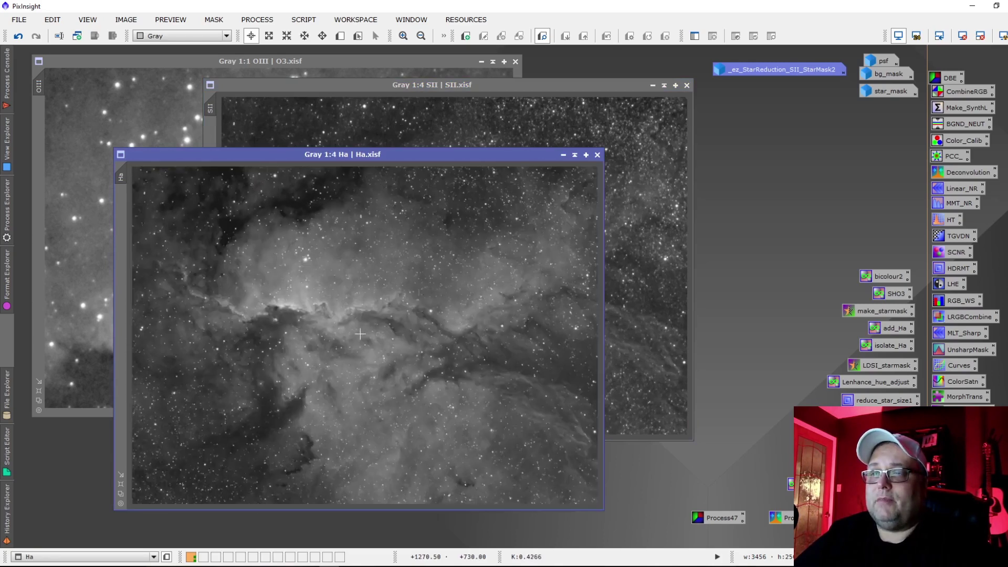
left_click(185, 60)
scroll(234, 218, "down", 3)
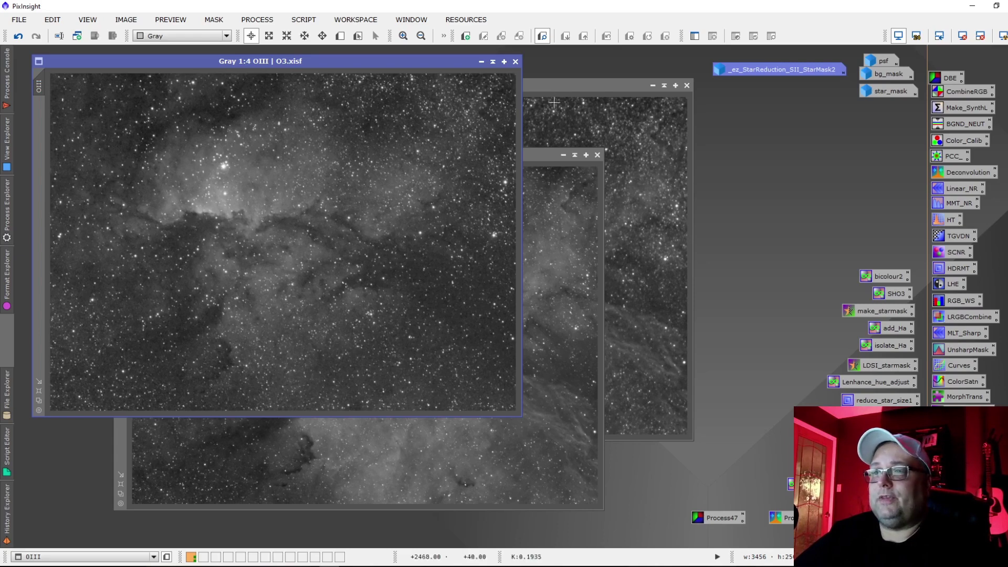
Combine the narrowband images into a new RGB image with PixelMath, using SII for red, (0.8*Ha)+(0.2*SII) for green and OIII for blue
left_click(536, 157)
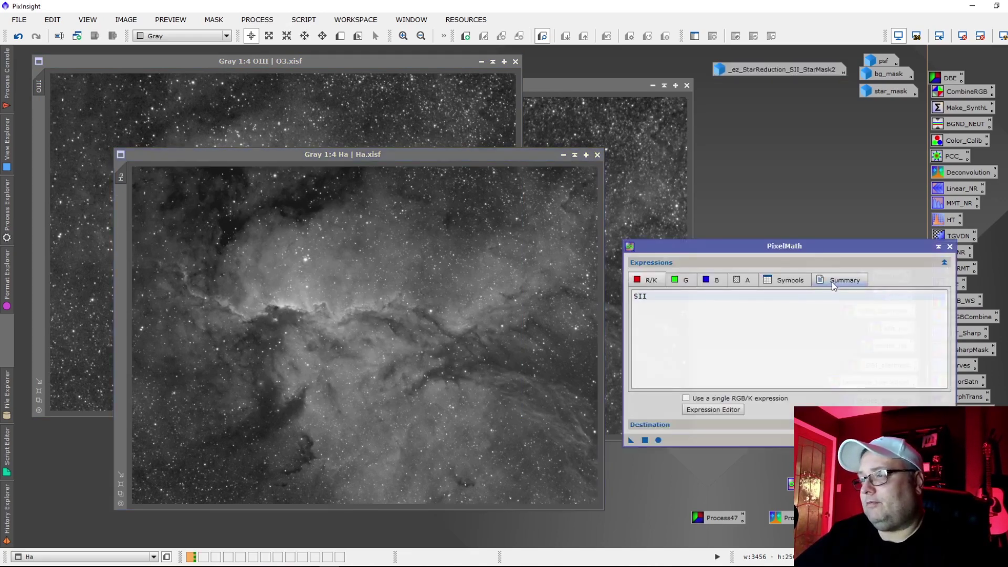
left_click(832, 281)
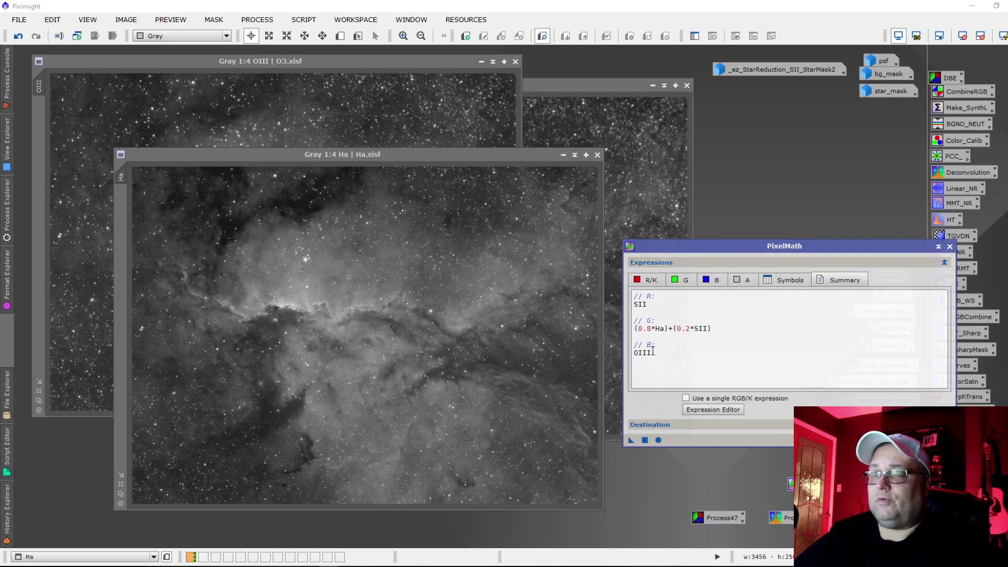
left_click(645, 439)
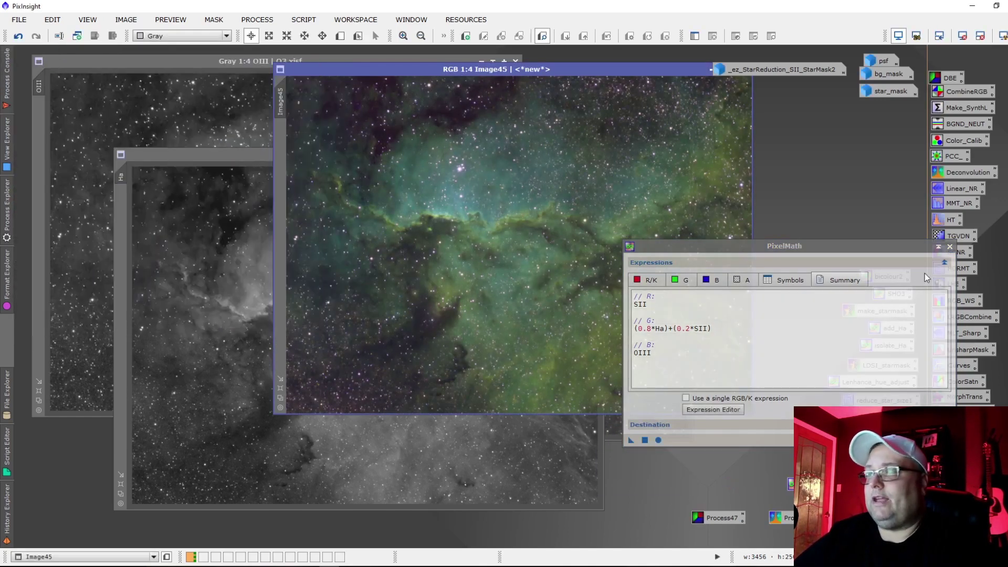
left_click(950, 245)
Minimize the Ha, SII and OIII images to icons and place the colour composite in the middle of the workspace
left_click_drag(566, 68, 513, 132)
left_click(206, 156)
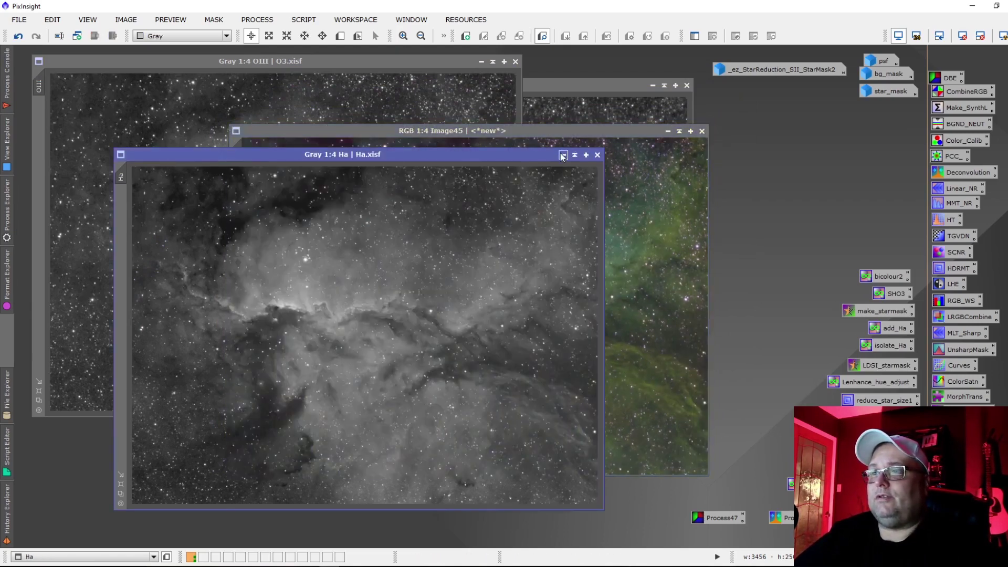
left_click(563, 154)
left_click(652, 85)
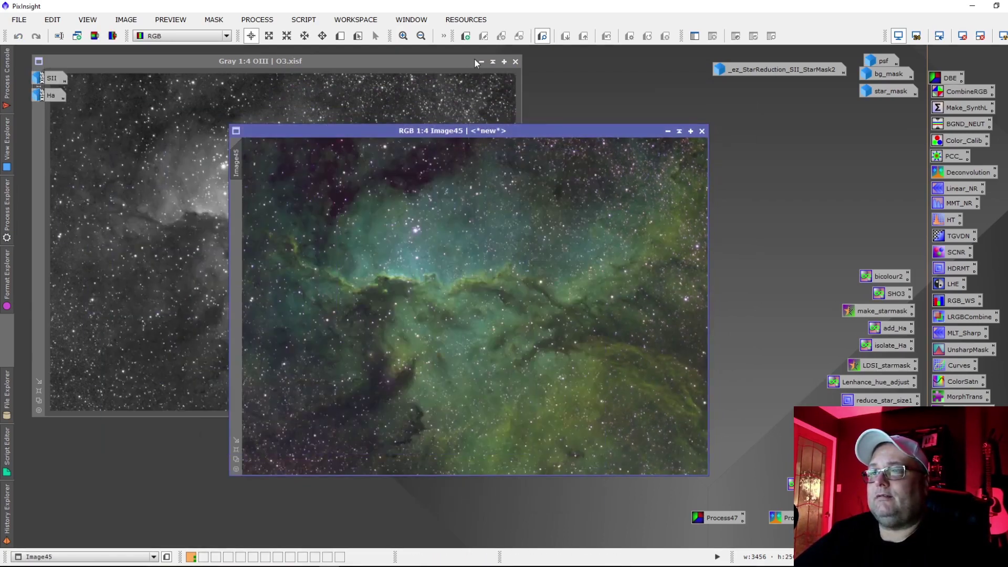
left_click(481, 61)
left_click_drag(378, 133, 380, 160)
Examine the star sizes and colours across several areas of the colour composite at 2:1 and 1:1
scroll(609, 304, "up", 4)
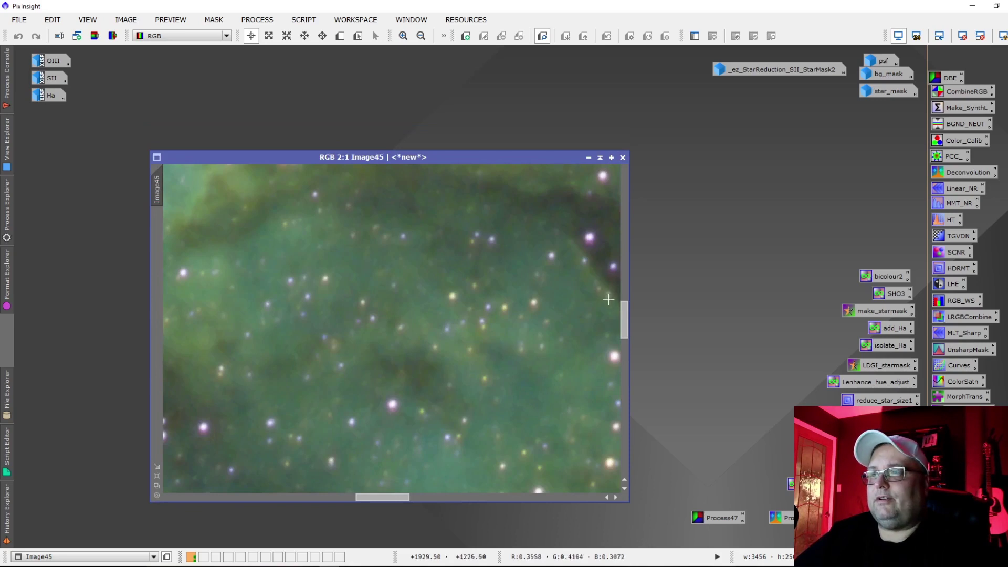
left_click_drag(625, 325, 628, 341)
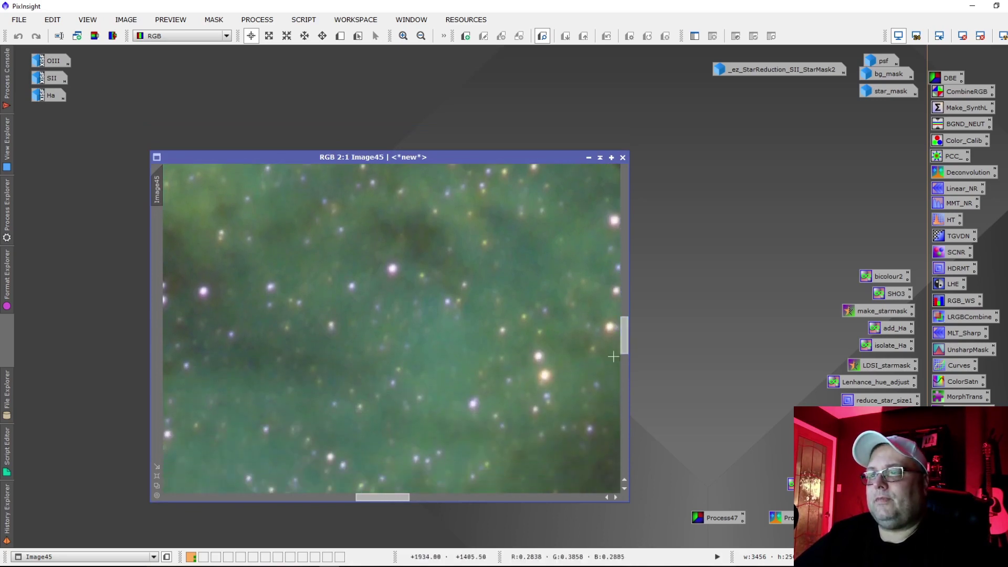
left_click_drag(382, 497, 420, 494)
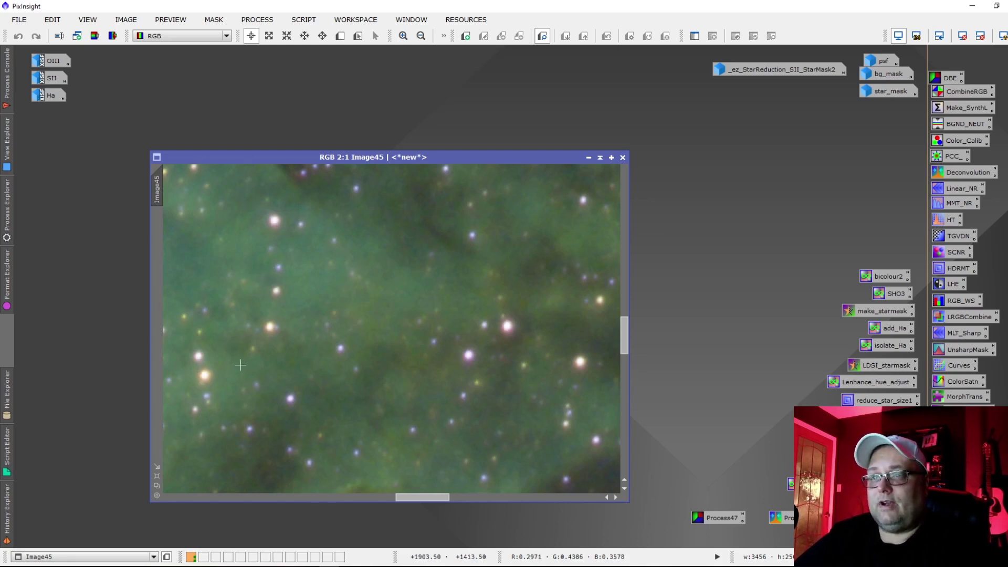
left_click_drag(423, 501, 310, 499)
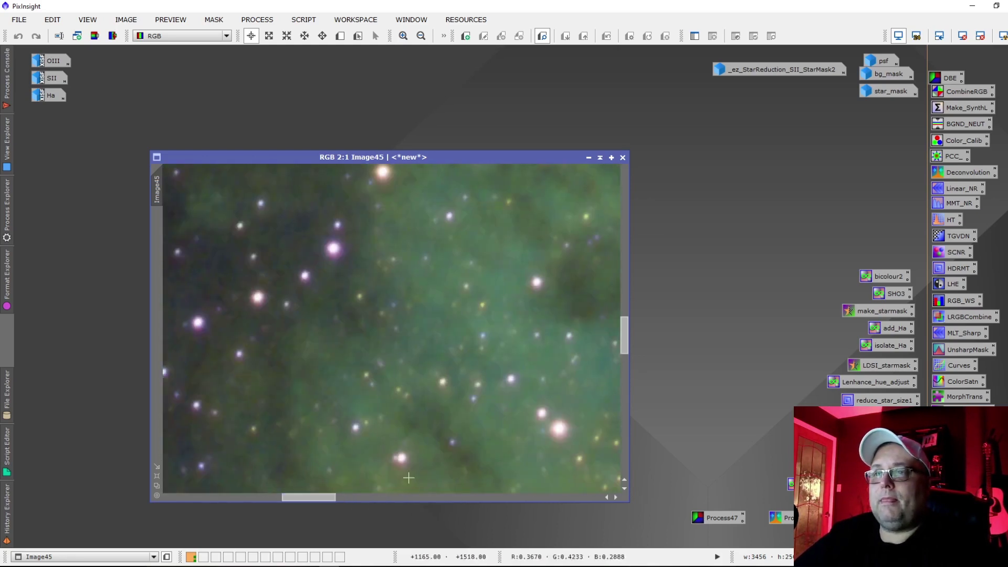
left_click_drag(625, 349, 629, 341)
scroll(377, 399, "down", 1)
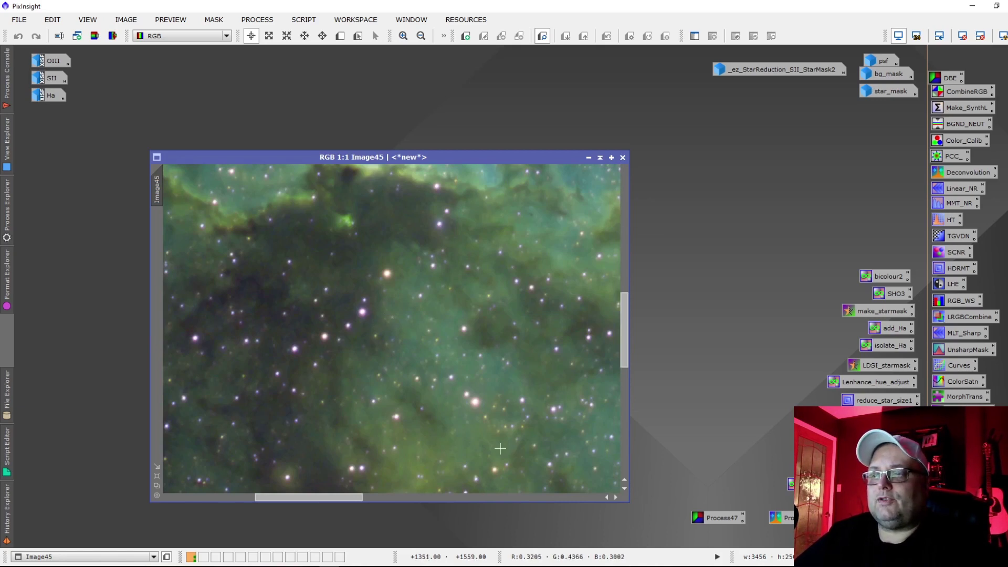
left_click_drag(341, 497, 373, 502)
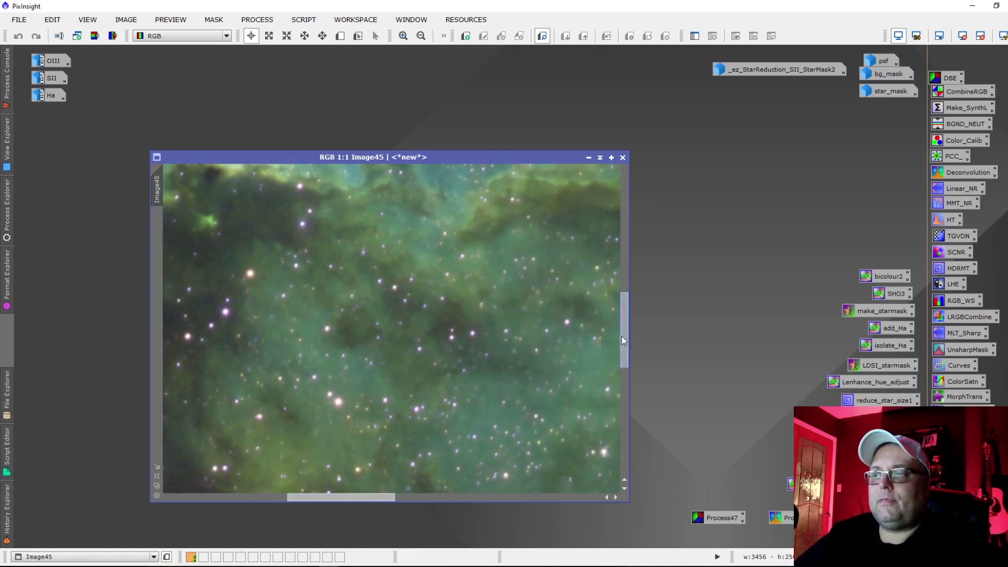
left_click_drag(627, 320, 628, 338)
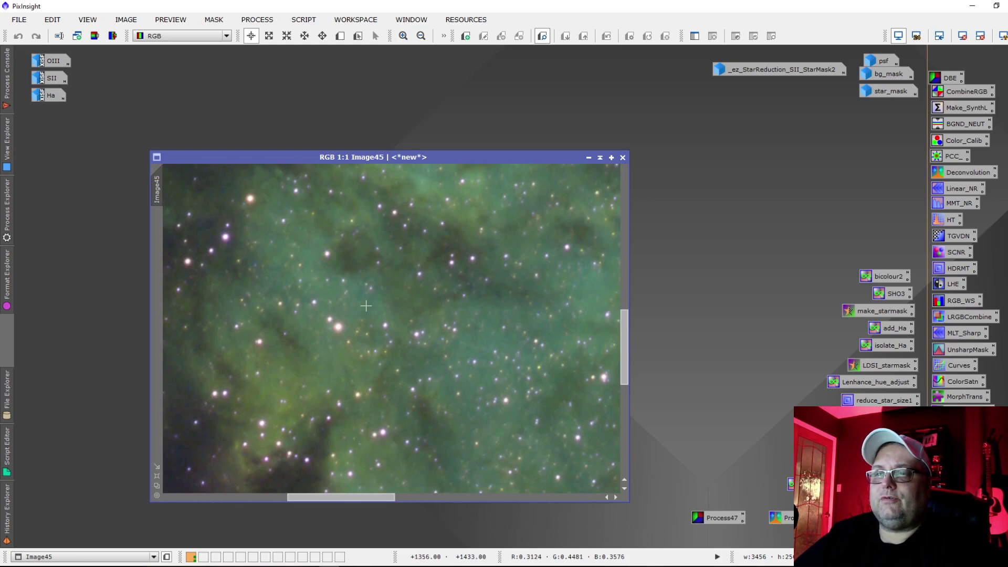
scroll(365, 314, "up", 1)
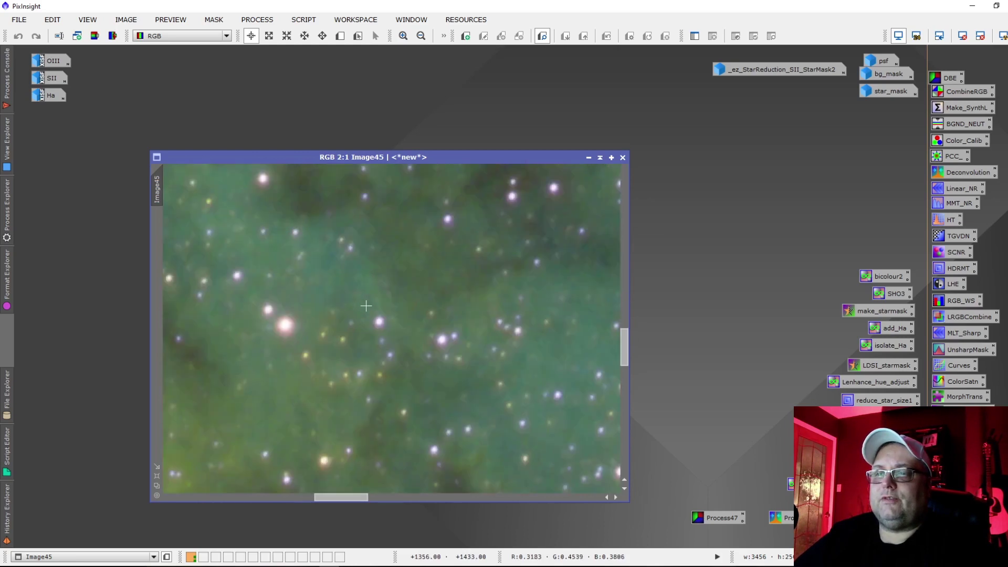
Run EZ Star Reduction on Image45 with a newly created star mask and the Adam Blocks De-Emphasis Method
left_click(304, 20)
mouse_move(331, 88)
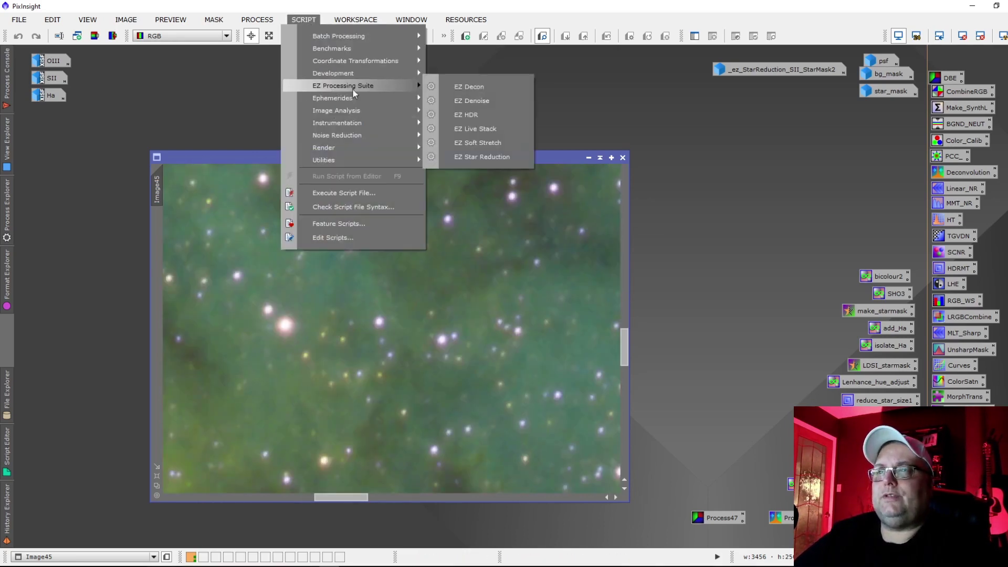
left_click(481, 156)
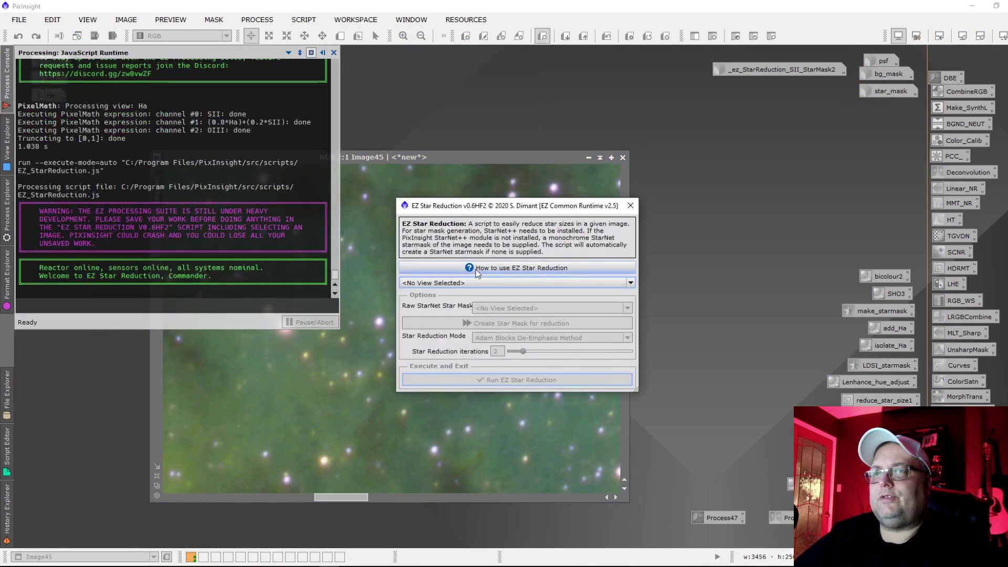
left_click(477, 282)
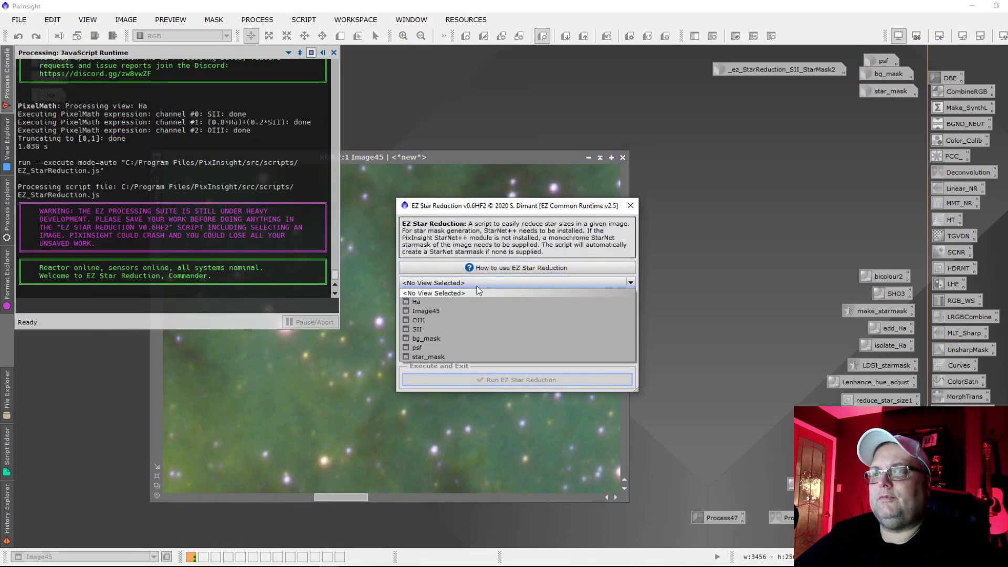
left_click(468, 312)
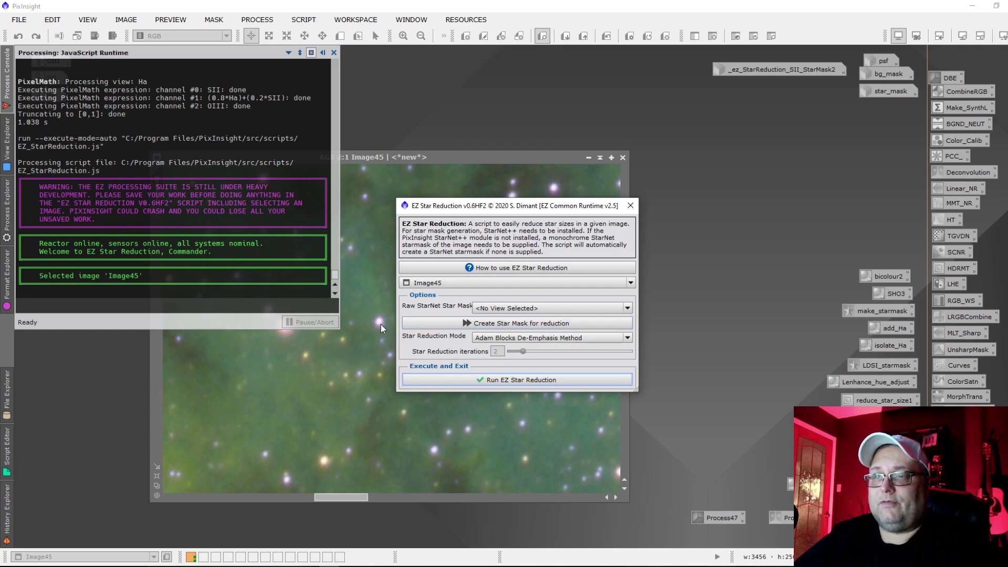
left_click(503, 324)
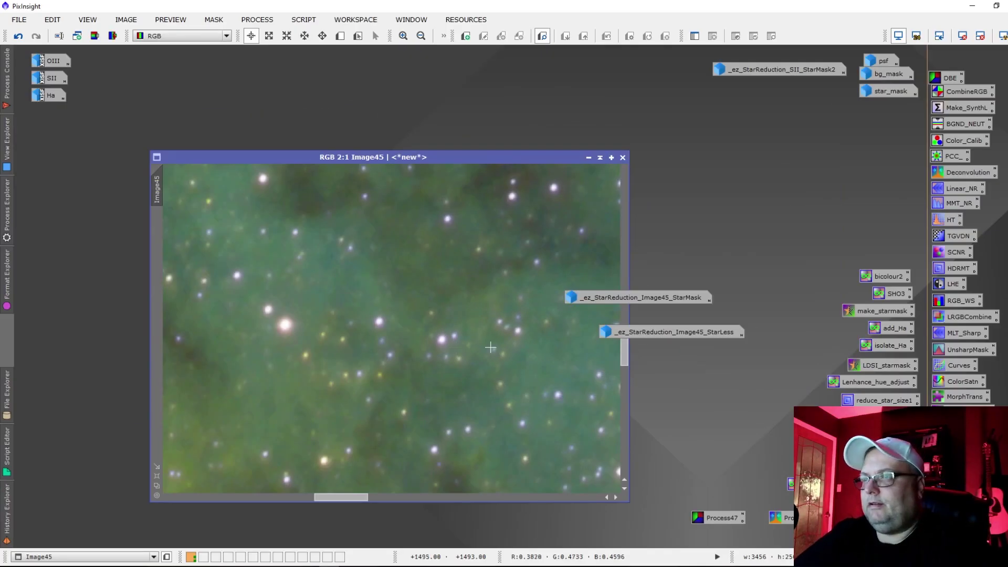
Delete the starless image left by the star reduction and place the Image45 star mask icon beneath the SII star mask icon
right_click(685, 335)
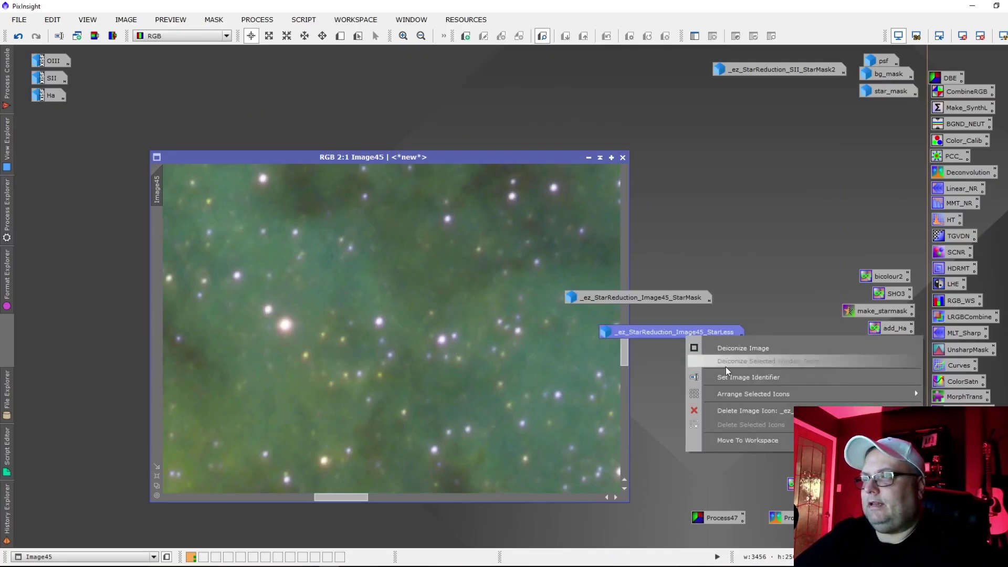
left_click(729, 411)
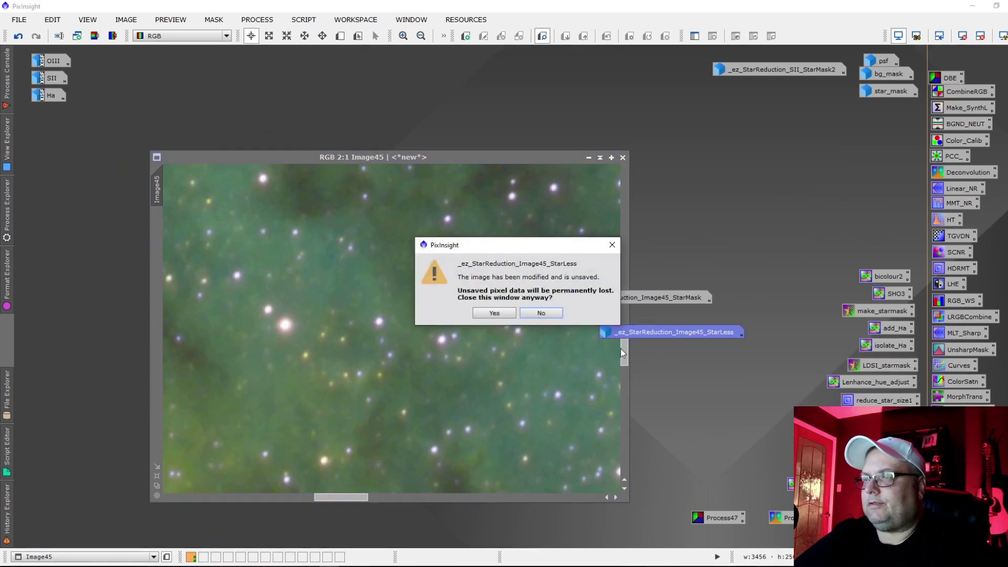
left_click(501, 316)
left_click_drag(624, 303, 763, 92)
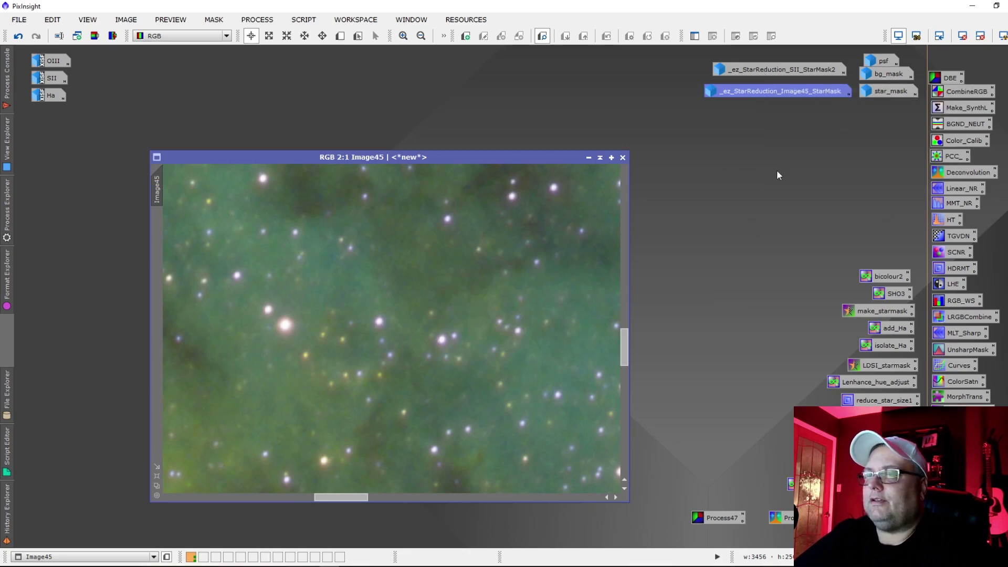
Examine the reduced stars and their colour fringes across Image45, from the full field to the bright star cluster at 3:1
scroll(358, 304, "down", 4)
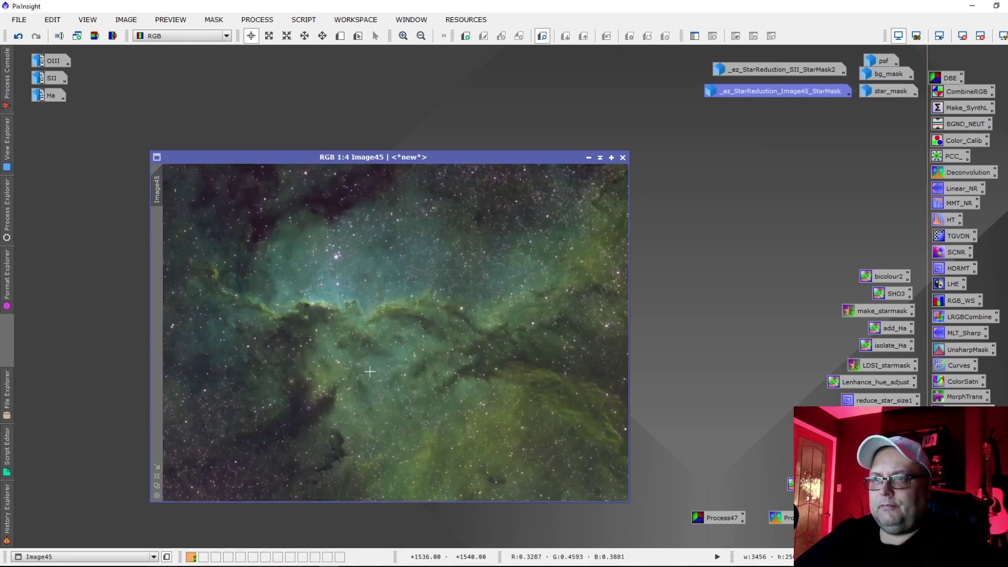
scroll(358, 304, "up", 3)
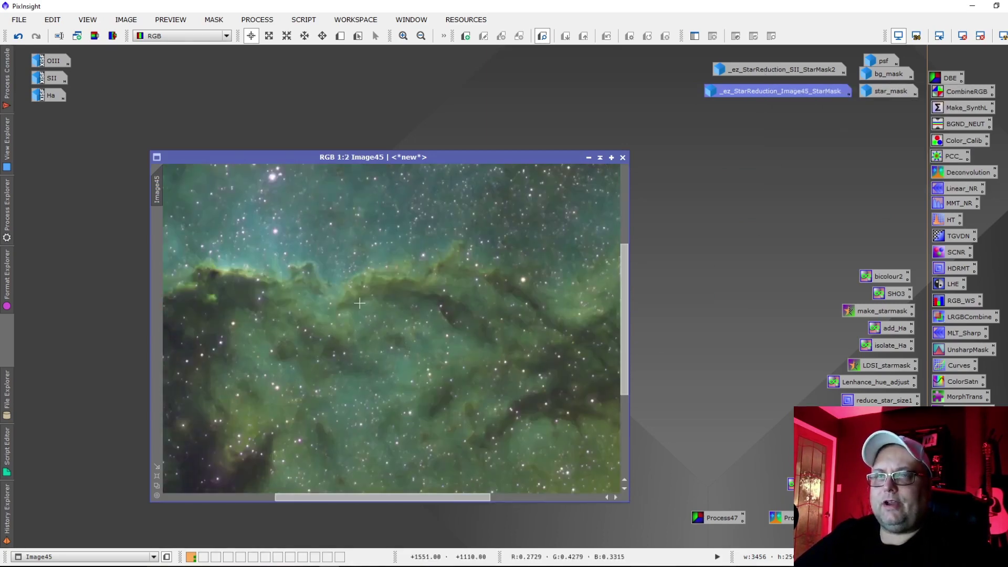
left_click_drag(625, 313, 621, 250)
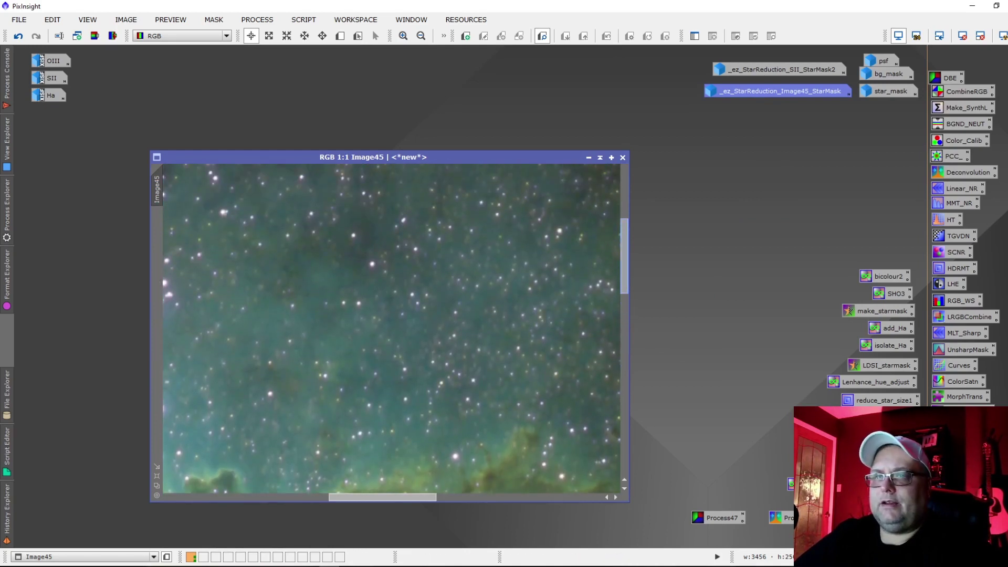
left_click_drag(411, 497, 365, 498)
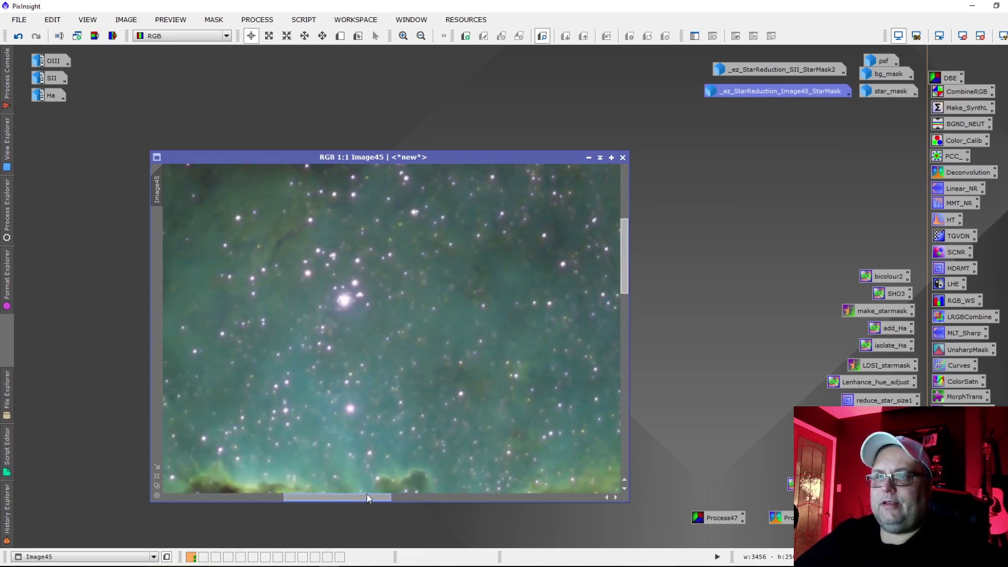
left_click_drag(625, 262, 626, 255)
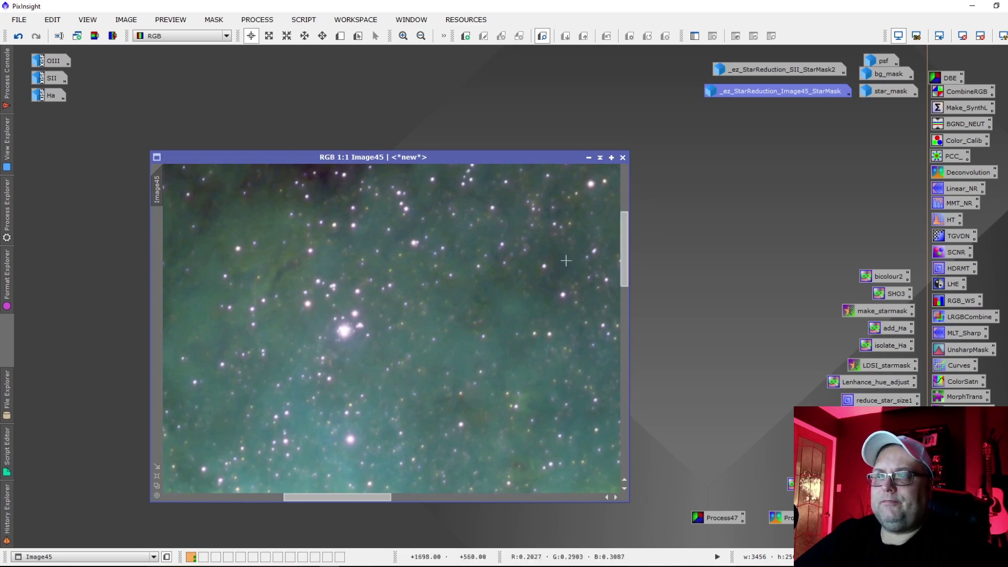
scroll(370, 312, "up", 2)
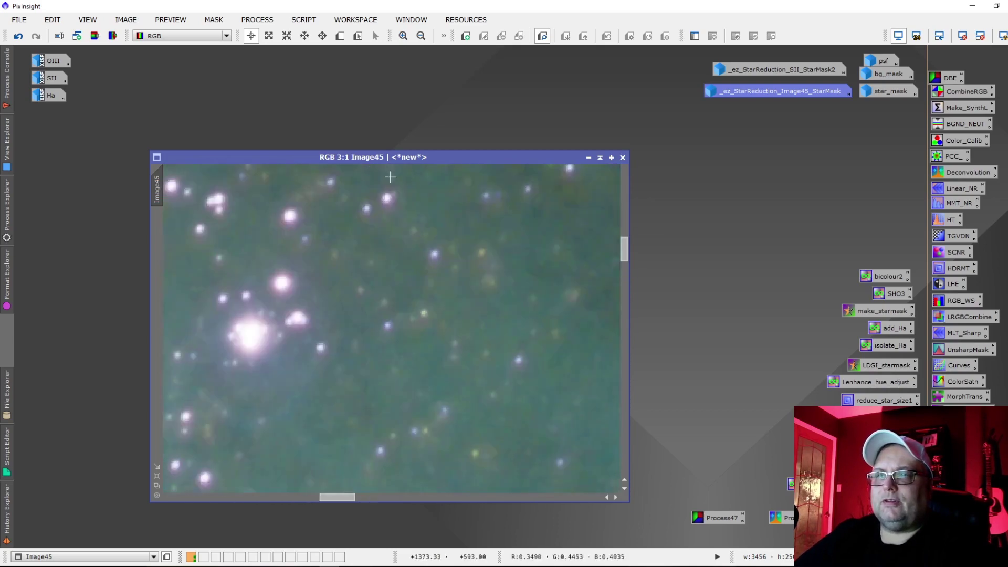
left_click_drag(350, 502, 341, 499)
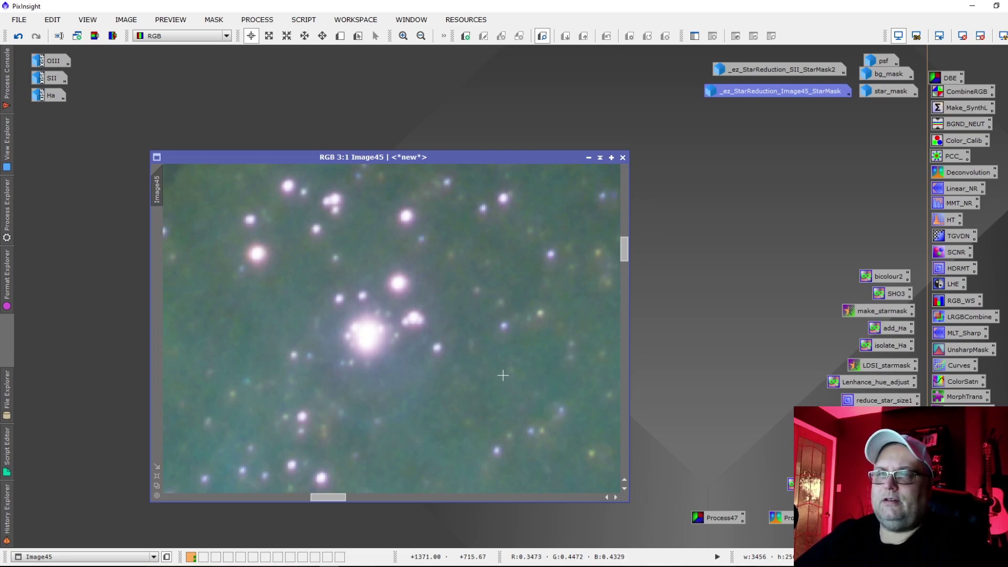
scroll(429, 331, "down", 5)
scroll(422, 282, "up", 5)
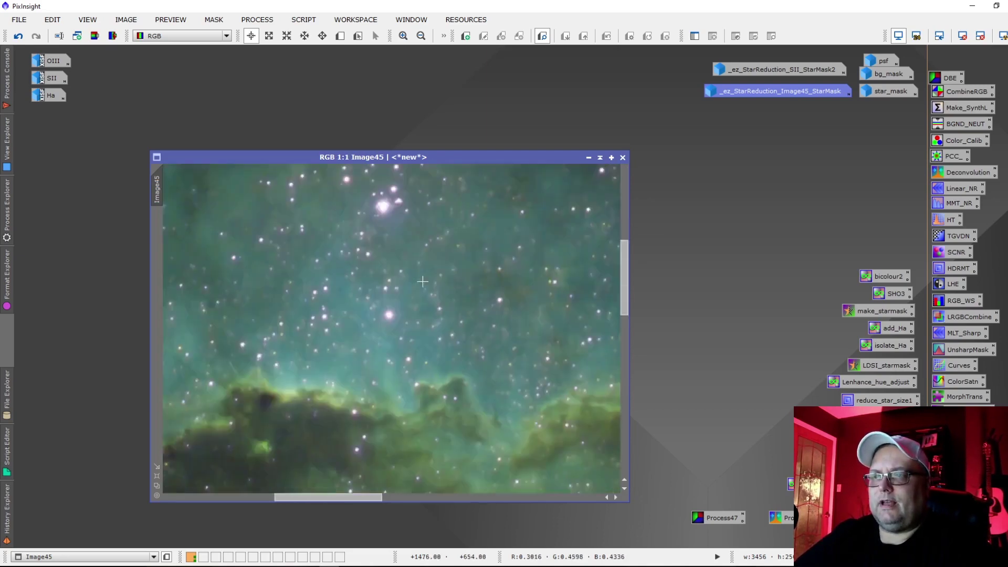
scroll(443, 323, "up", 3)
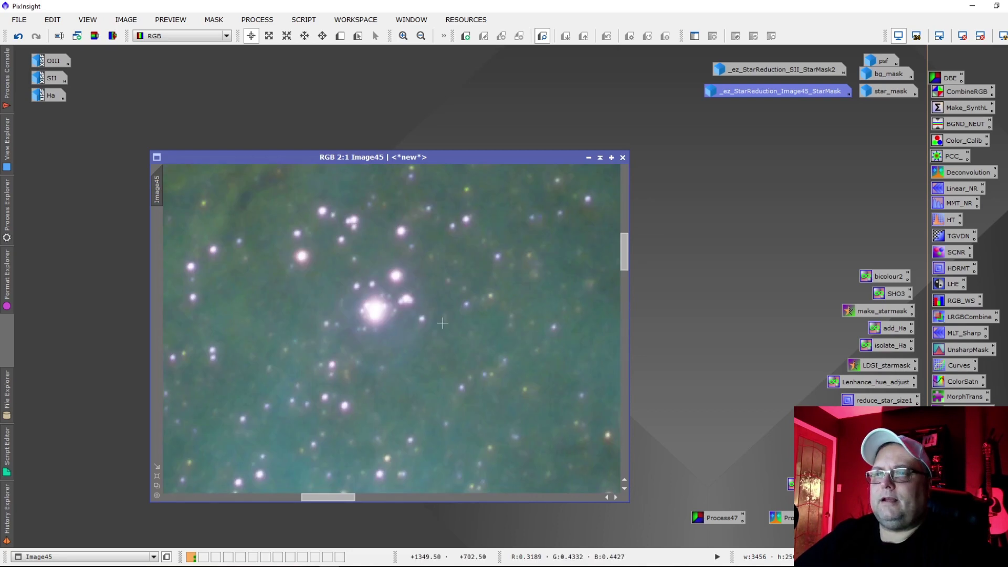
Invert Image45 with the Invert process
left_click(256, 20)
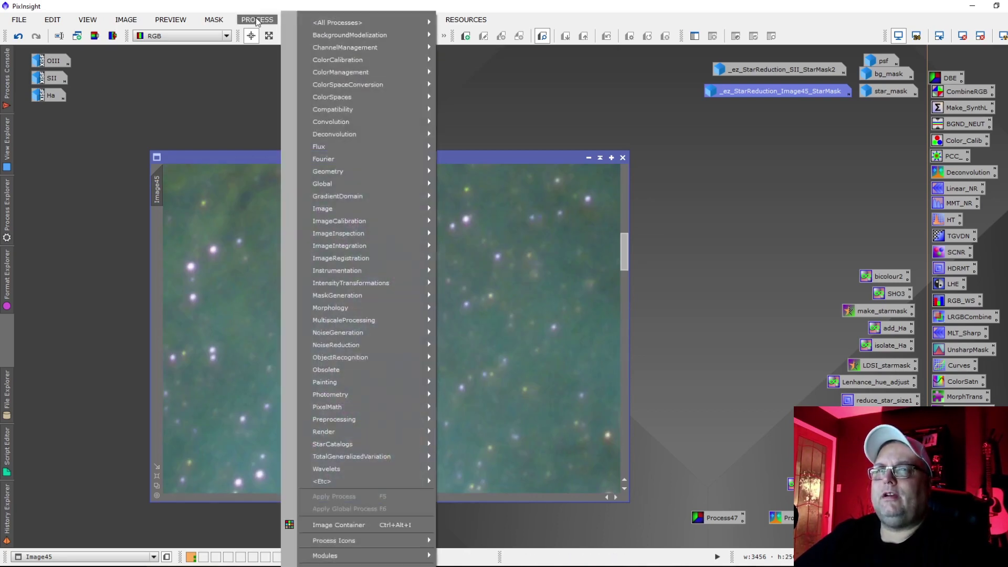
left_click(231, 145)
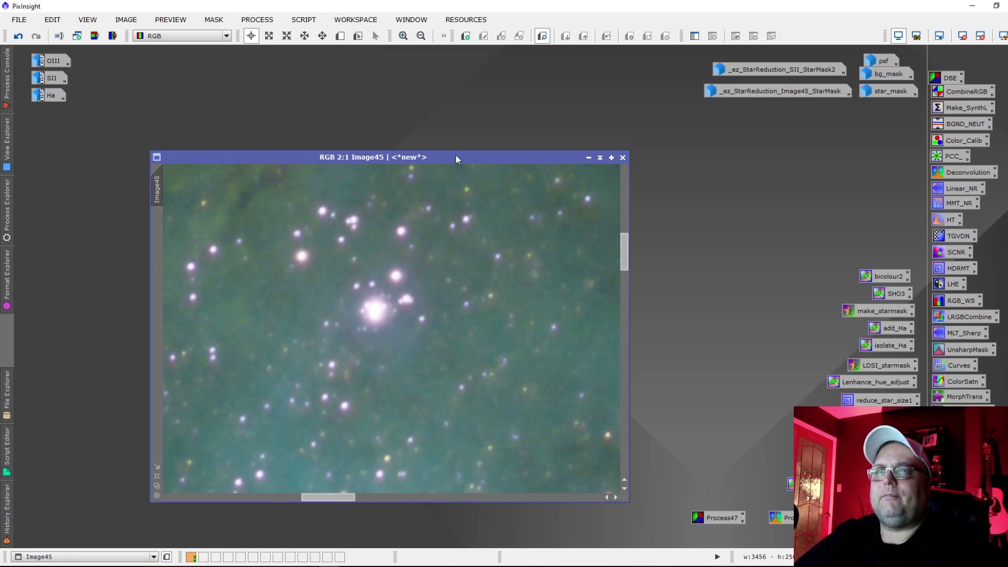
left_click(267, 21)
mouse_move(336, 23)
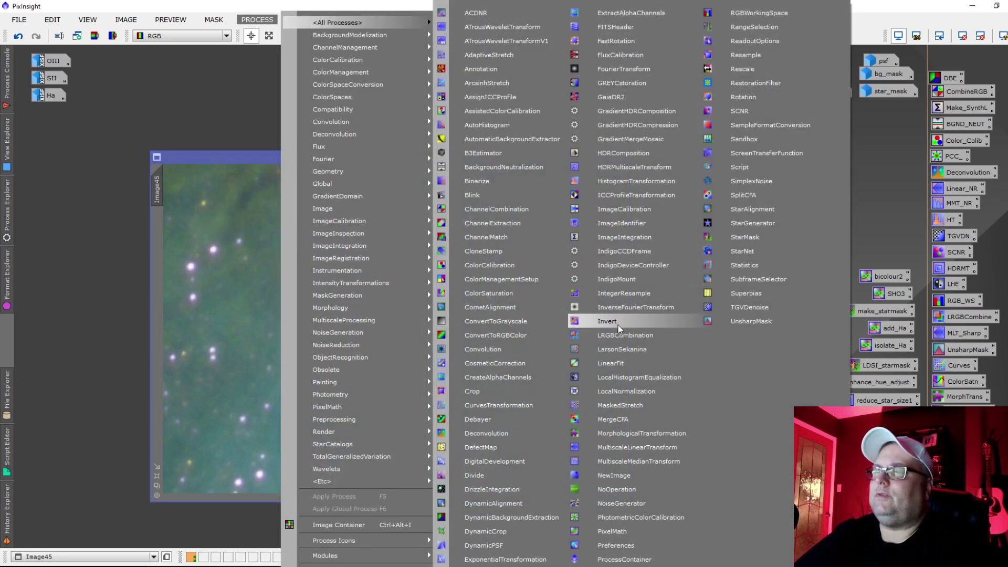
left_click(607, 321)
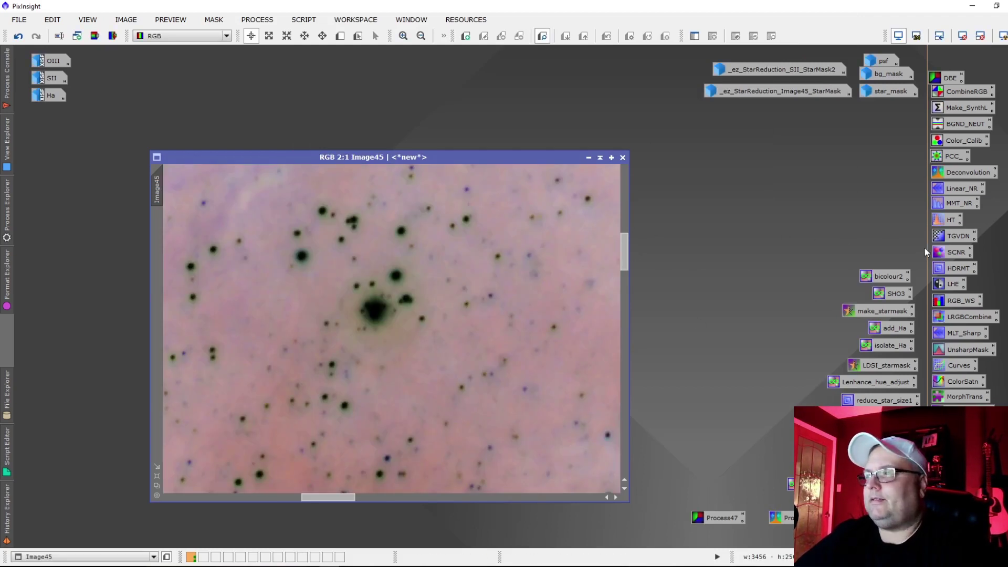
Apply SCNR to the inverted Image45, removing green with Average Neutral protection at amount 1.00 and lightness preserved
double_click(943, 254)
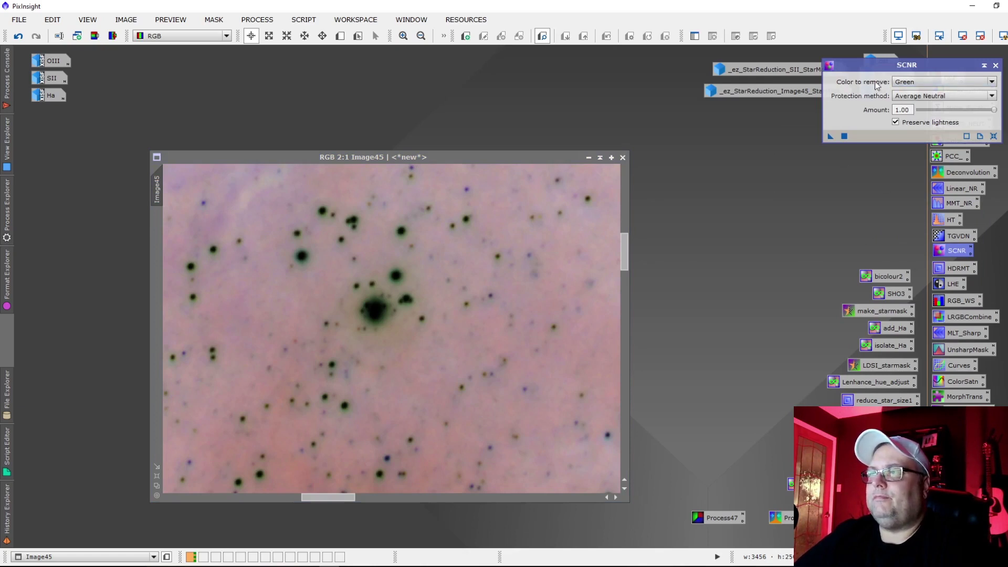
left_click(265, 20)
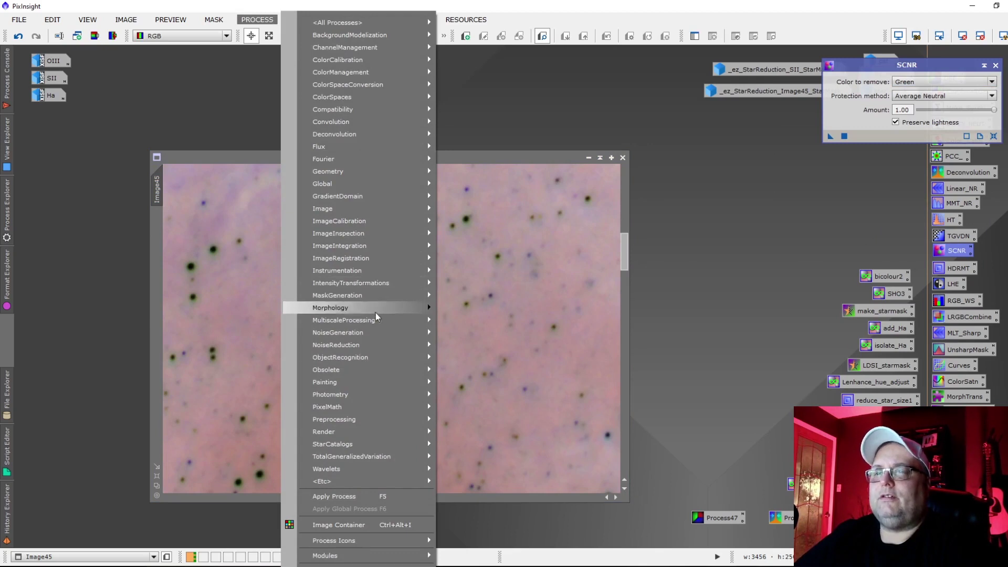
mouse_move(379, 342)
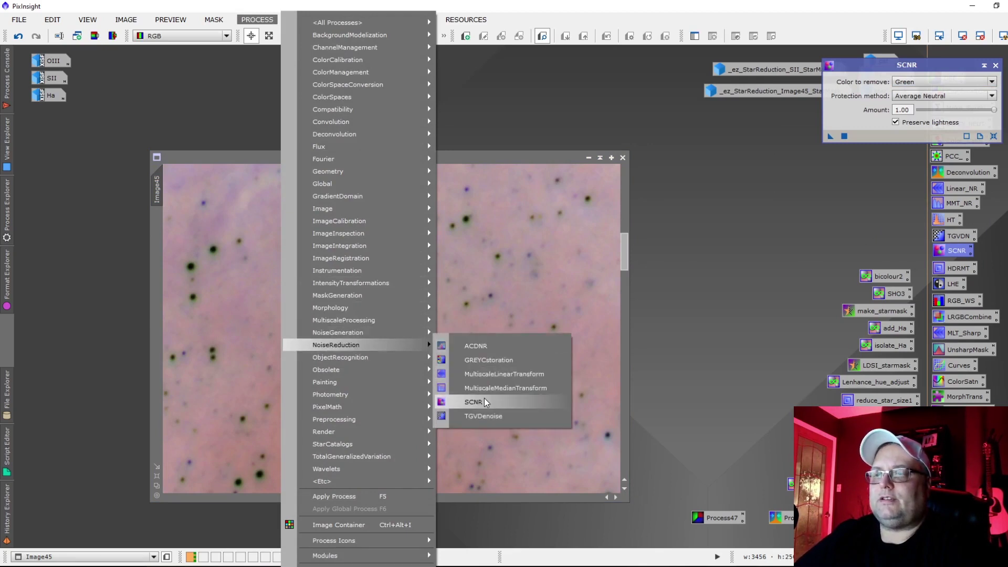
left_click(522, 402)
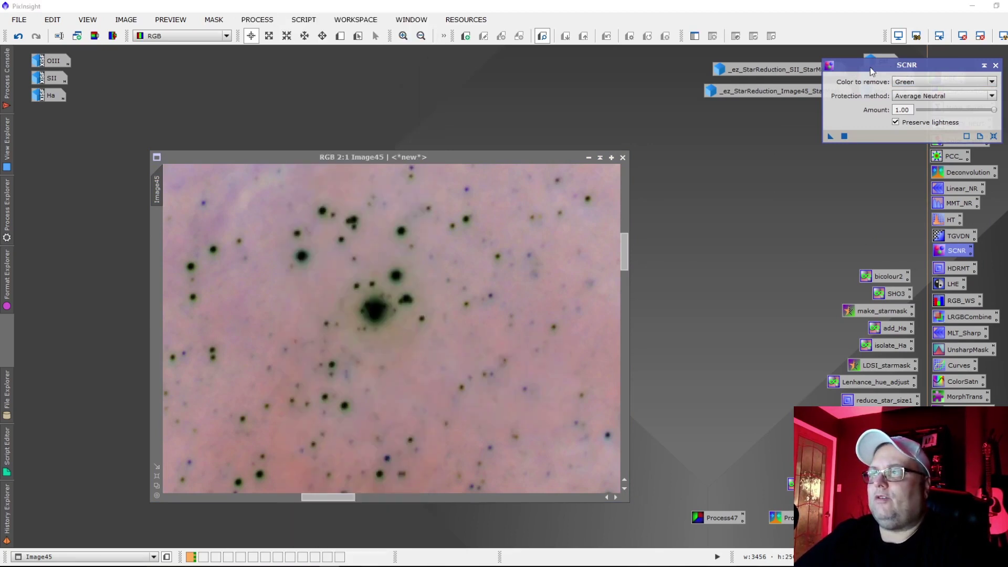
left_click_drag(830, 136, 460, 247)
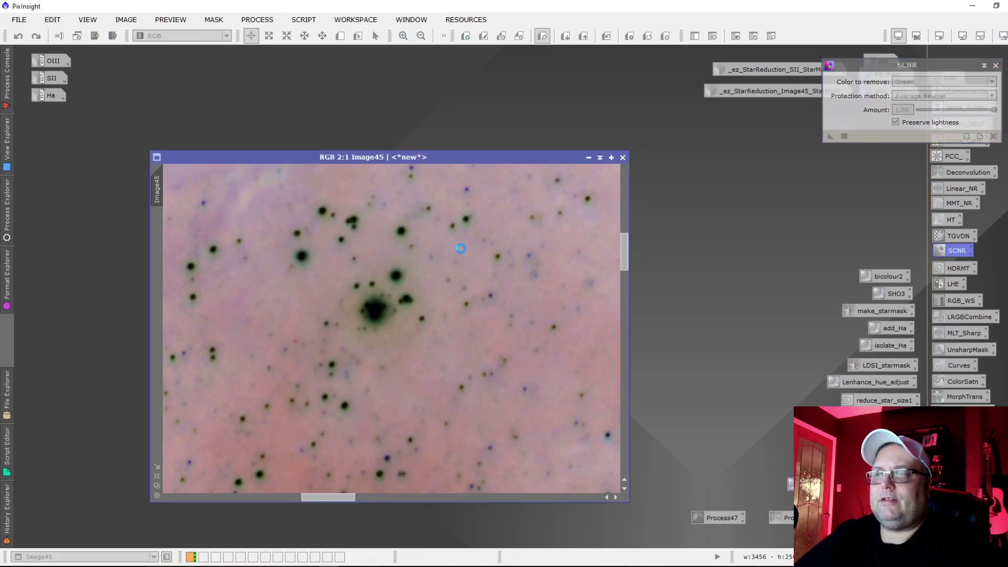
left_click(996, 65)
Invert Image45 again to return it to a positive image and check the star colours over the full field
left_click(257, 19)
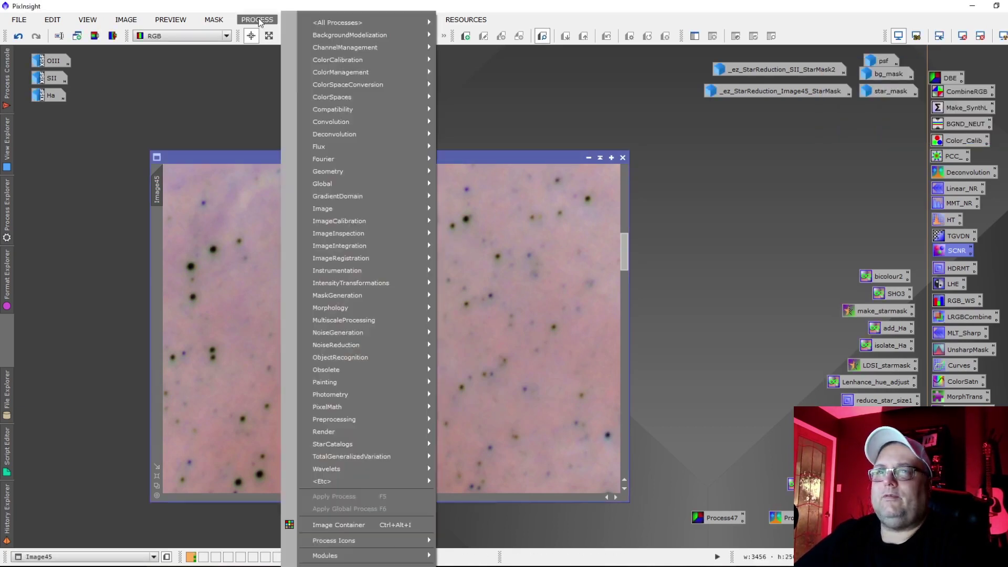
mouse_move(335, 22)
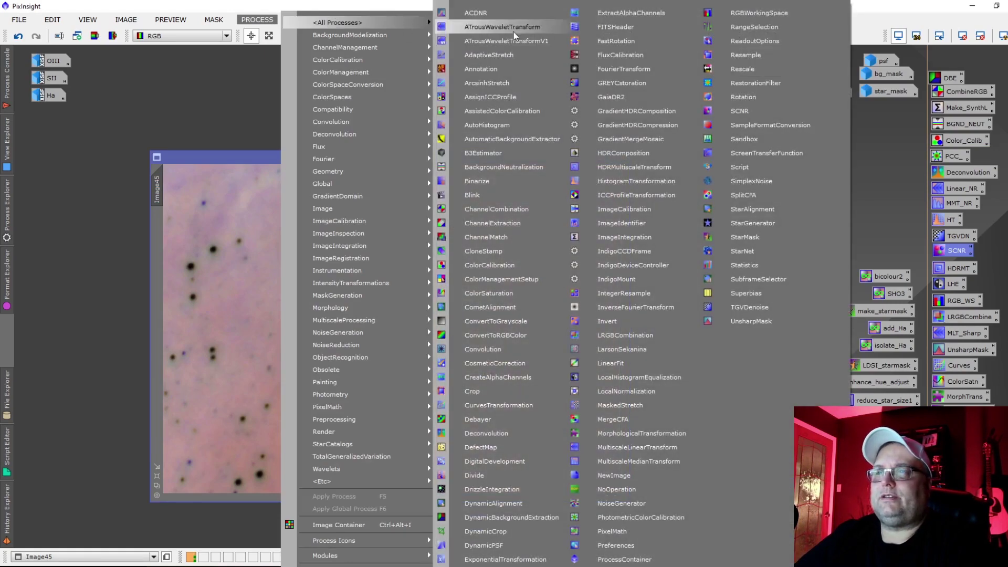
left_click(631, 322)
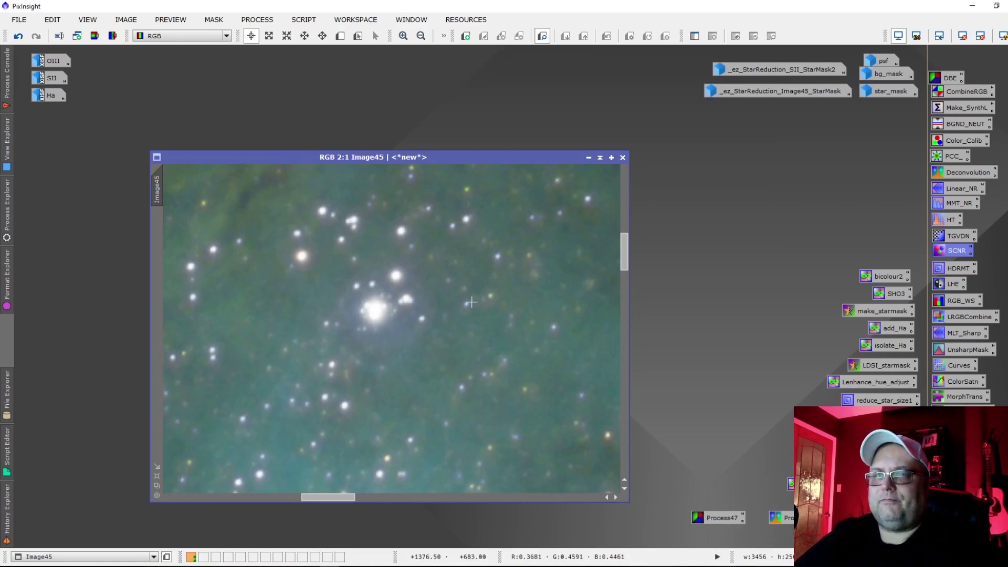
scroll(471, 302, "down", 3)
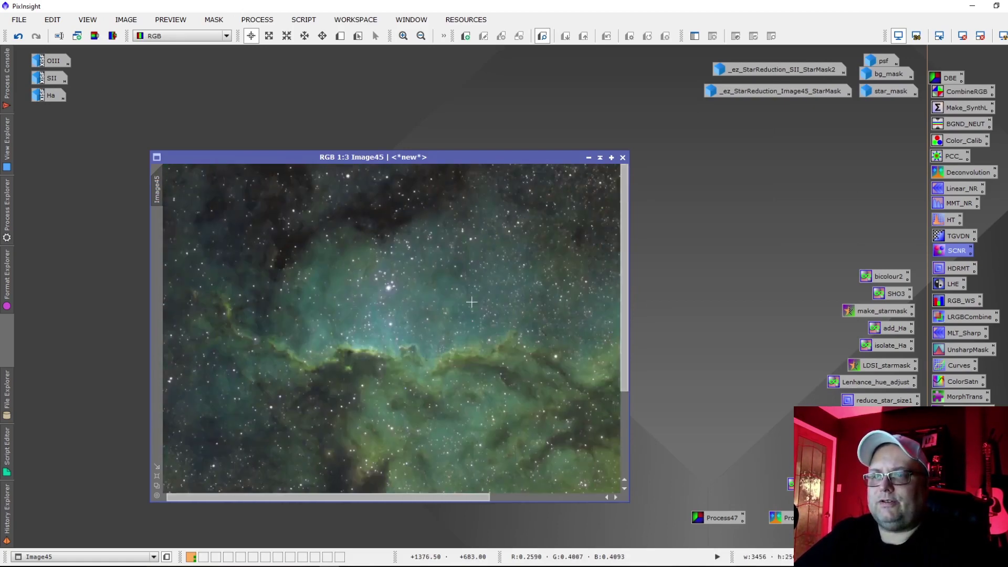
scroll(471, 302, "down", 2)
scroll(471, 302, "up", 2)
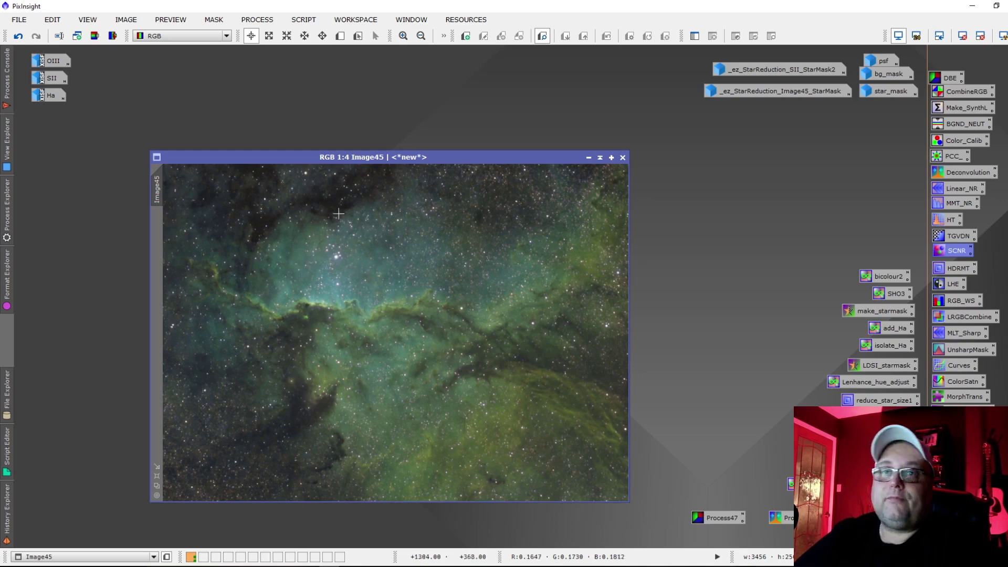
Restore the SII image to its history state 7, DynamicCrop, before the PixelMath star reduction, and remove its mask
left_click(48, 82)
double_click(49, 82)
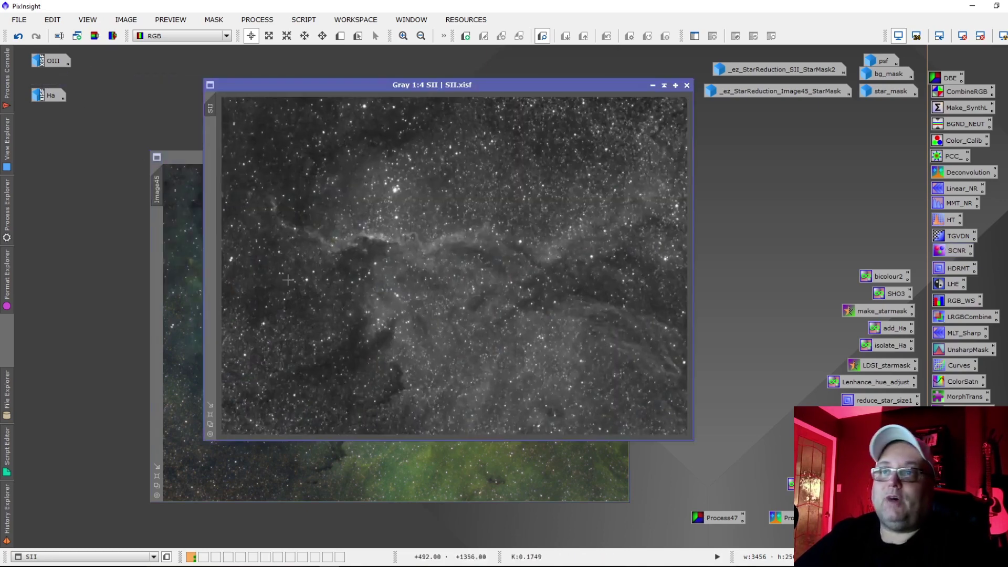
left_click(6, 513)
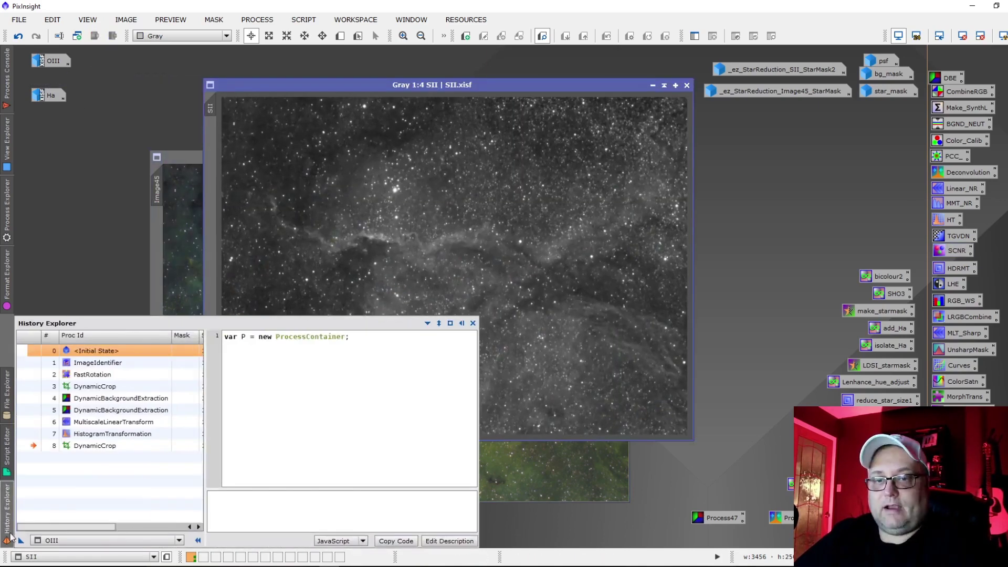
left_click(52, 540)
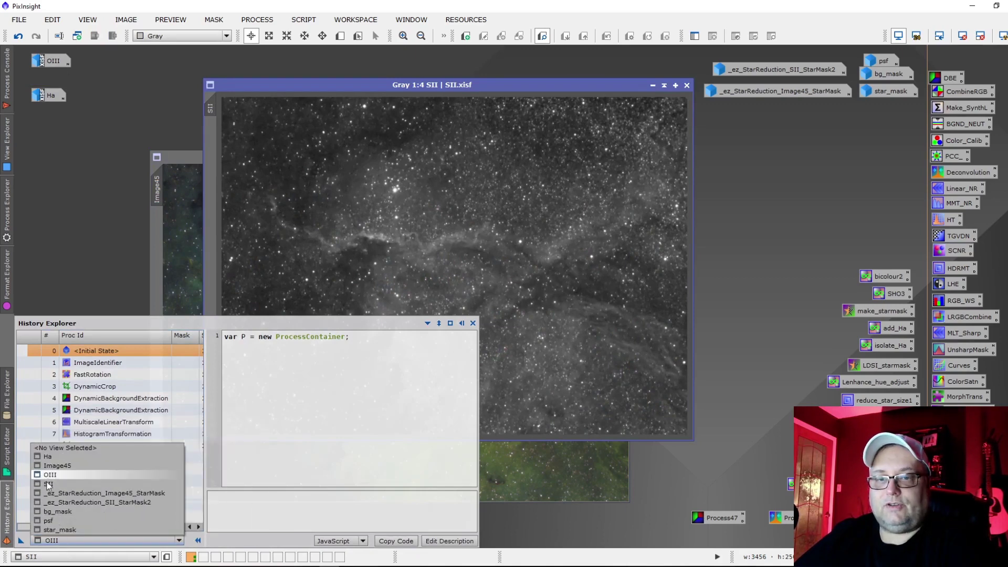
left_click(126, 484)
double_click(90, 433)
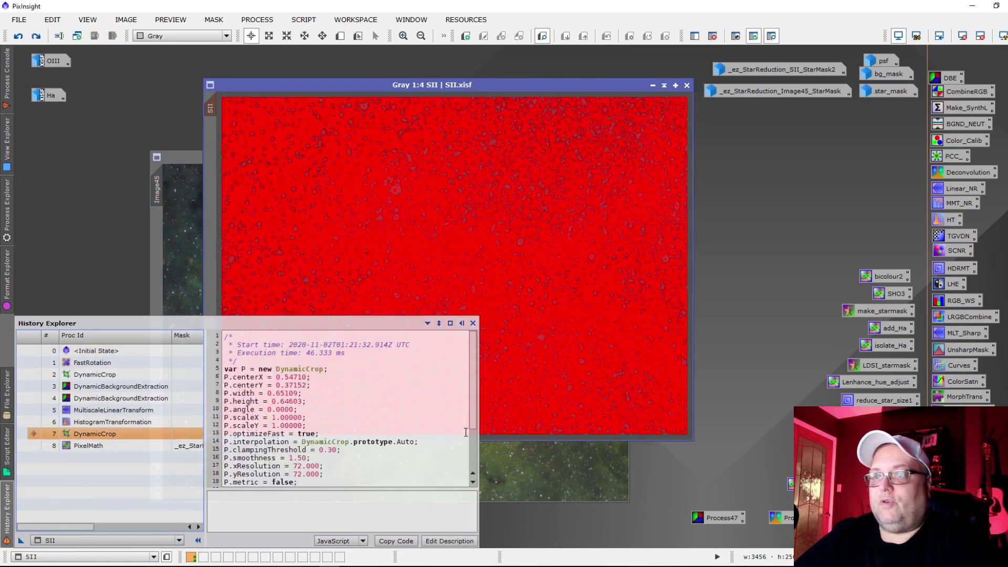
left_click(713, 35)
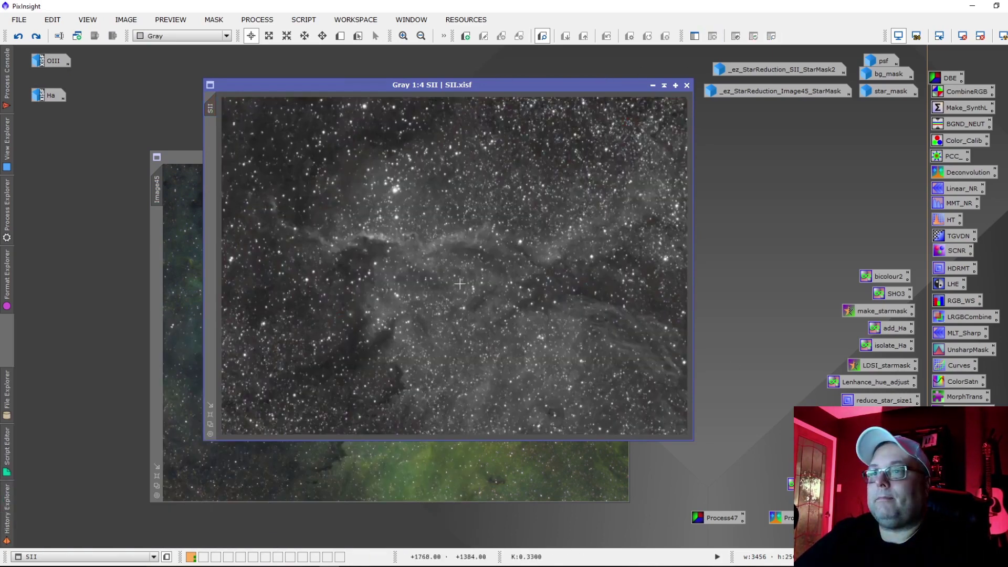
Inspect the stars in the restored SII image, compare it with the colour composite, and minimize it to an icon
scroll(417, 301, "down", 1)
scroll(417, 300, "up", 1)
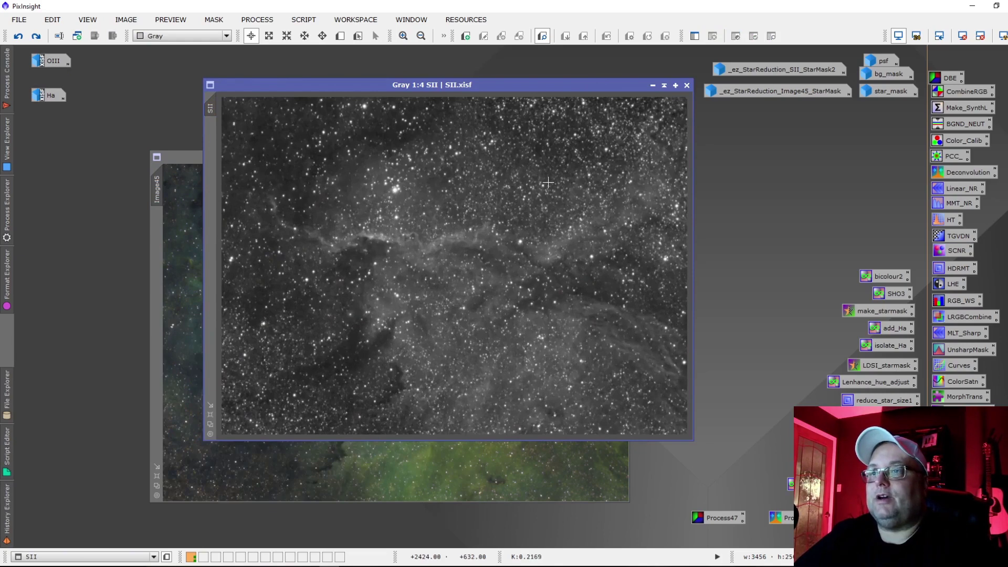
left_click(652, 86)
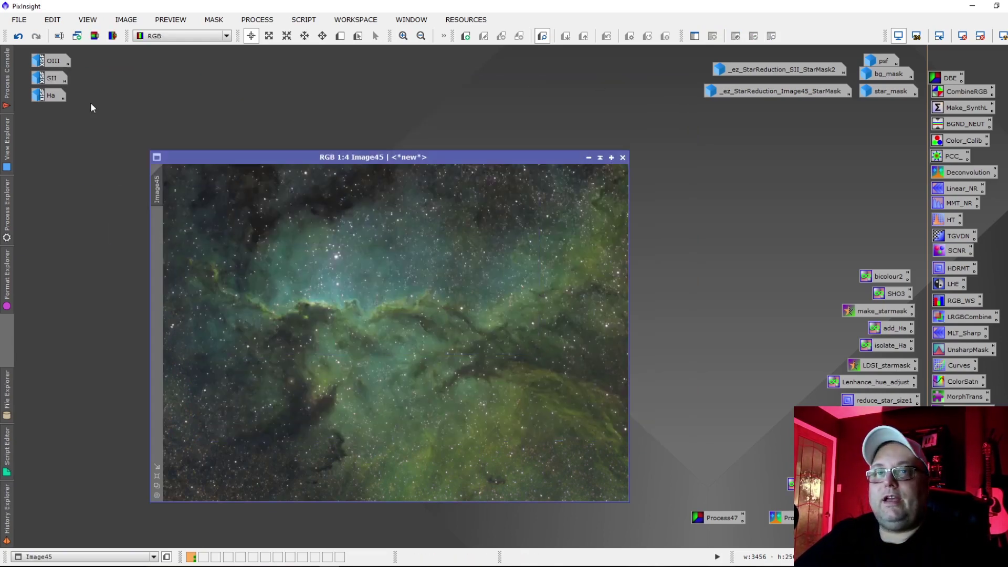
double_click(52, 78)
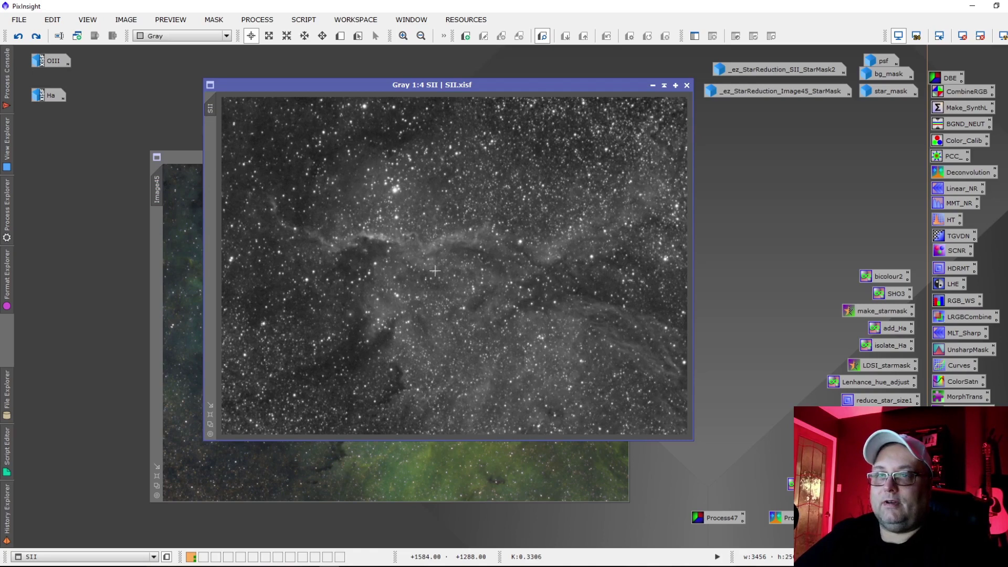
left_click(664, 87)
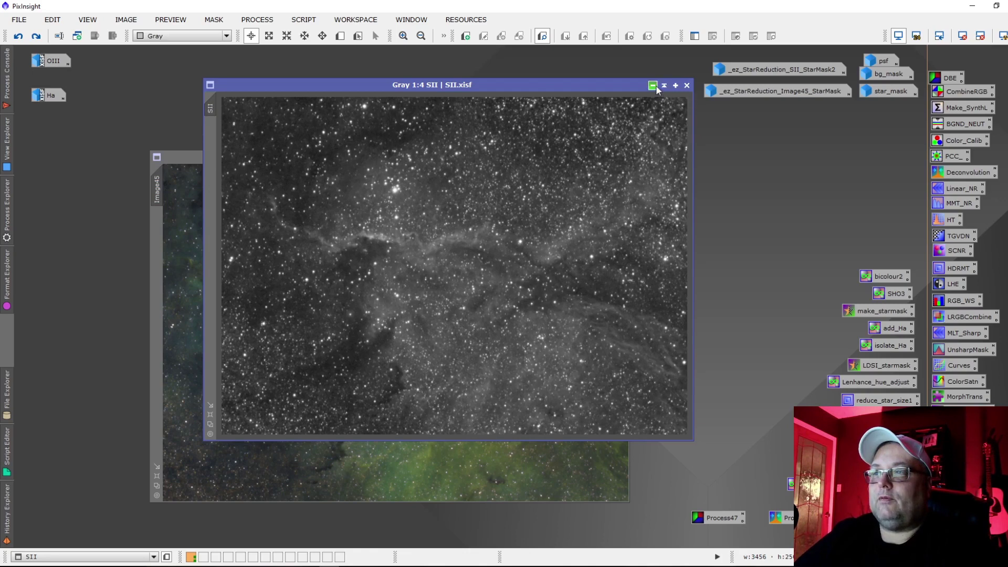
Minimize SII, restore Ha and build a new SHO composite with the SHO3 PixelMath preset (SII, (0.8*Ha)+(0.2*SII), OIII), then put Ha away
left_click(653, 85)
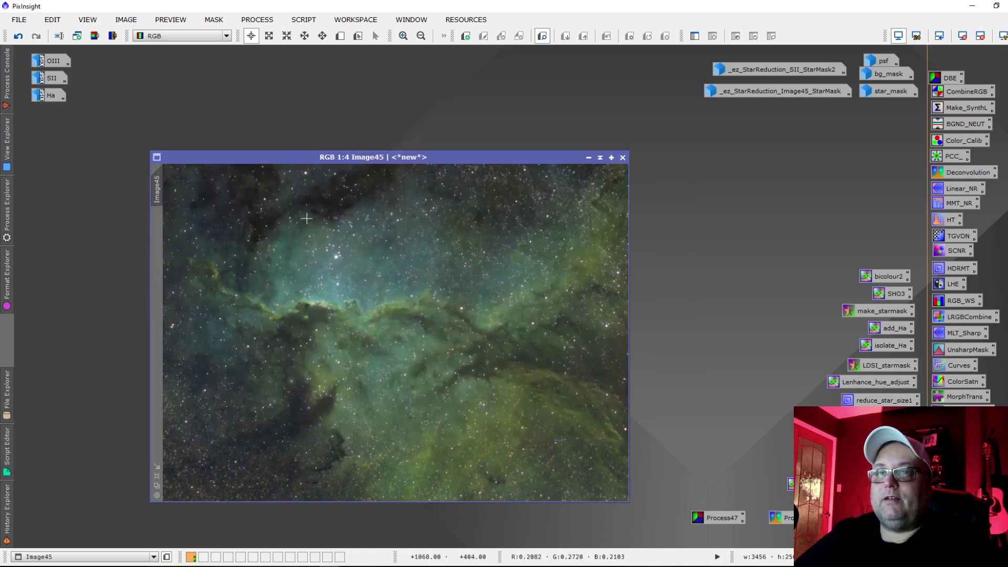
double_click(49, 96)
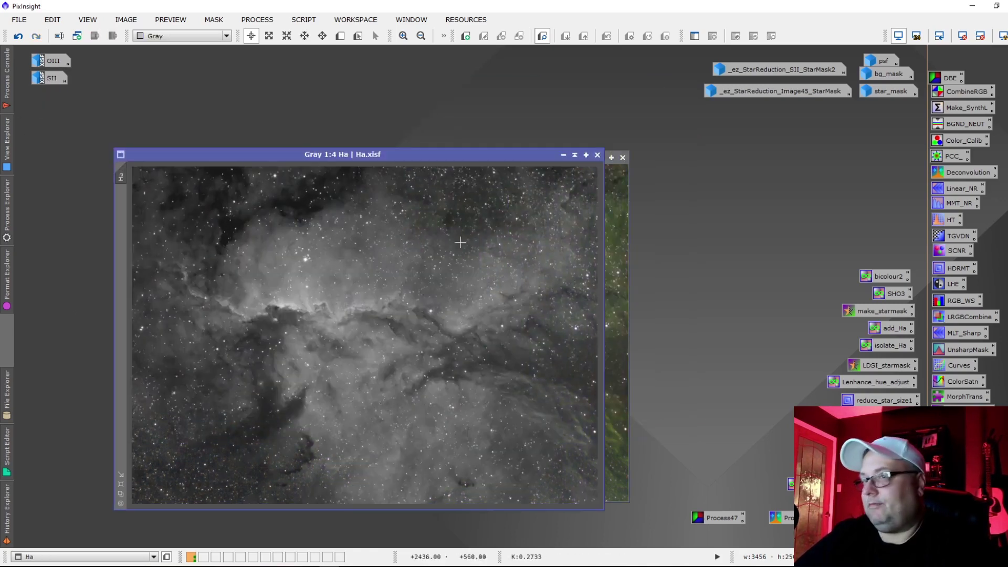
left_click_drag(411, 155, 377, 117)
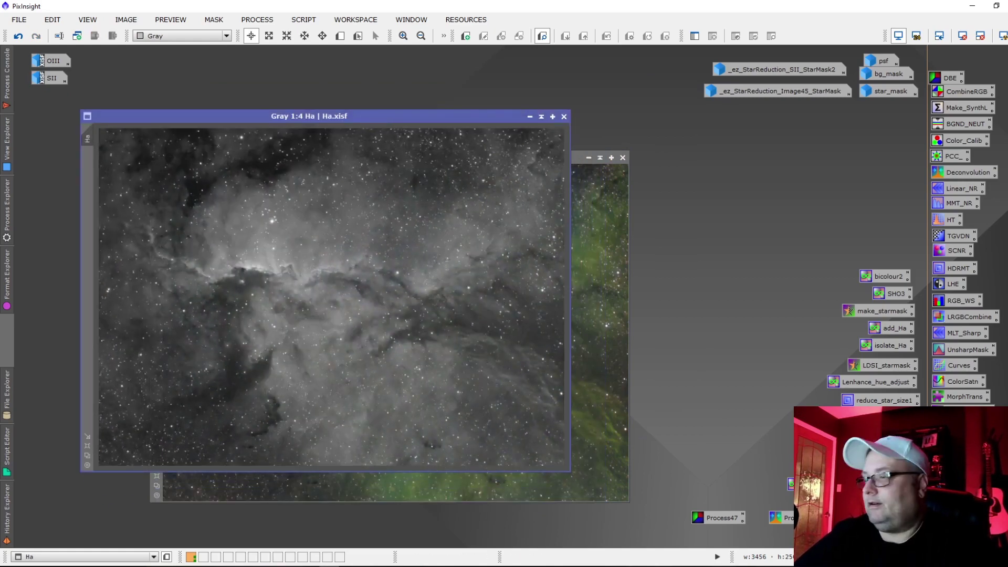
double_click(892, 294)
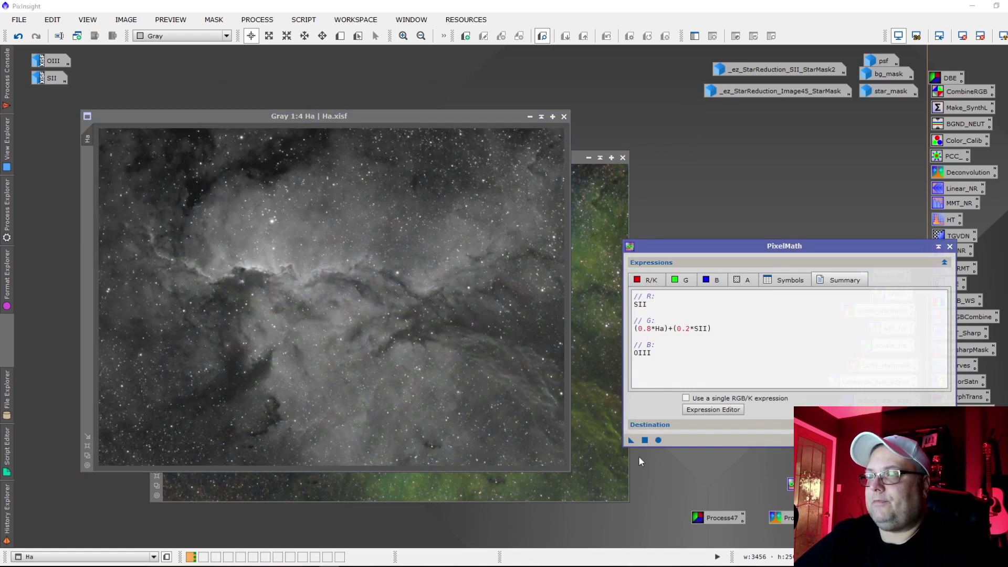
left_click(644, 441)
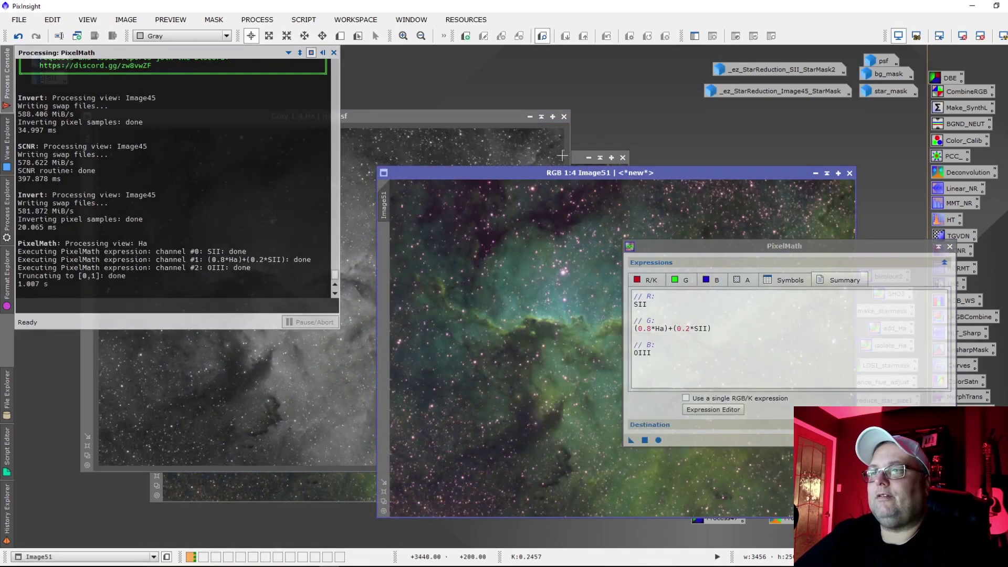
left_click(563, 116)
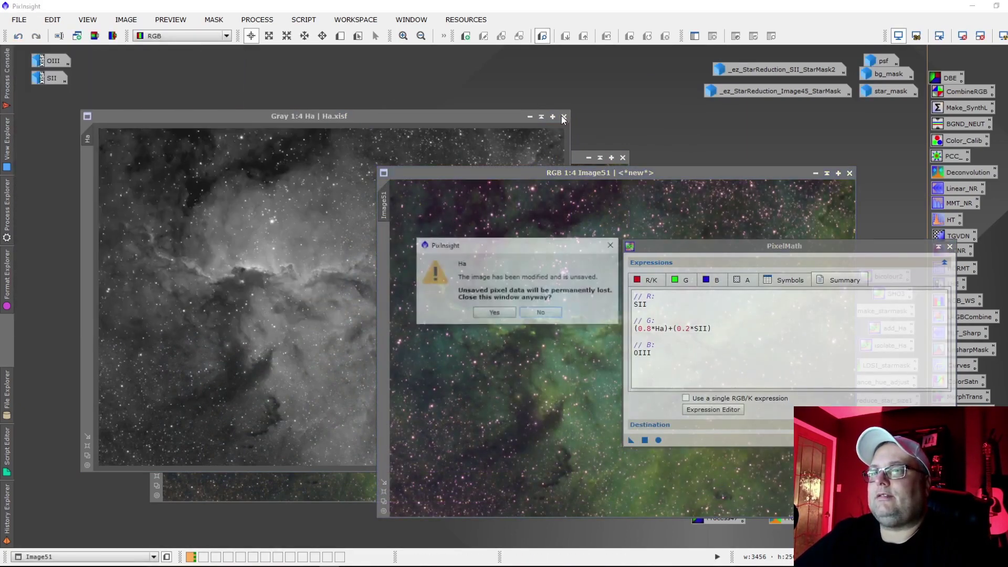
left_click(494, 313)
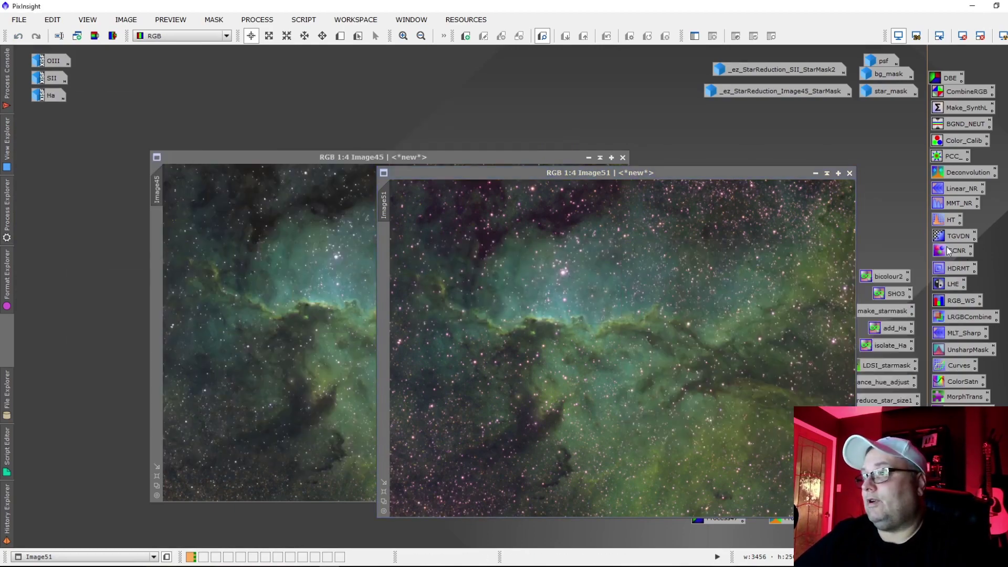
Arrange the new composite Image51 and the star-reduced Image45 side by side for comparison
left_click_drag(660, 178, 318, 141)
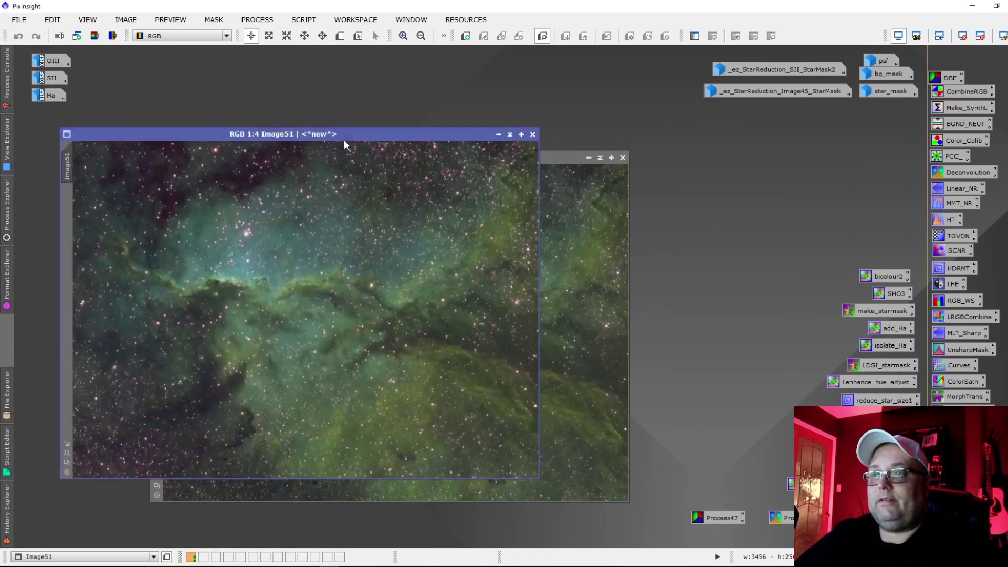
left_click(552, 159)
left_click_drag(392, 156, 655, 132)
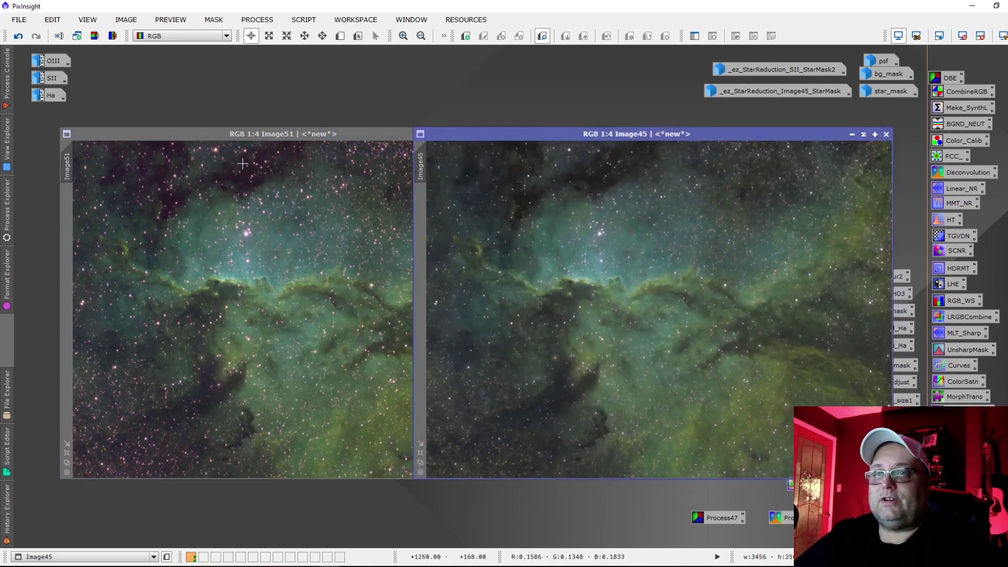
Create a preview around the bright central star group in each image, about 296×260 px in Image51 and 324×276 px in Image45
left_click(340, 36)
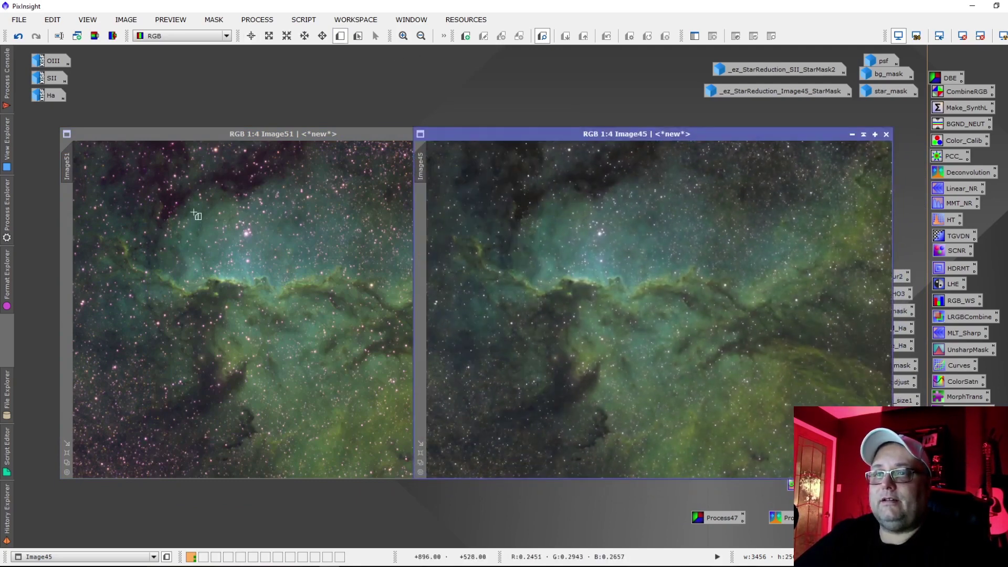
left_click(227, 216)
left_click_drag(226, 215, 262, 248)
left_click(596, 133)
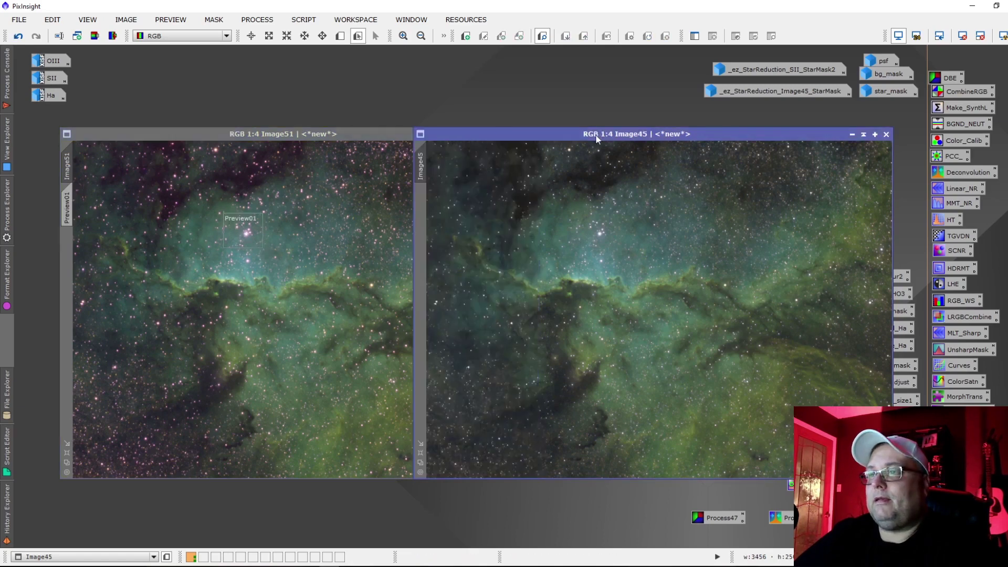
left_click(341, 36)
left_click_drag(575, 215, 622, 251)
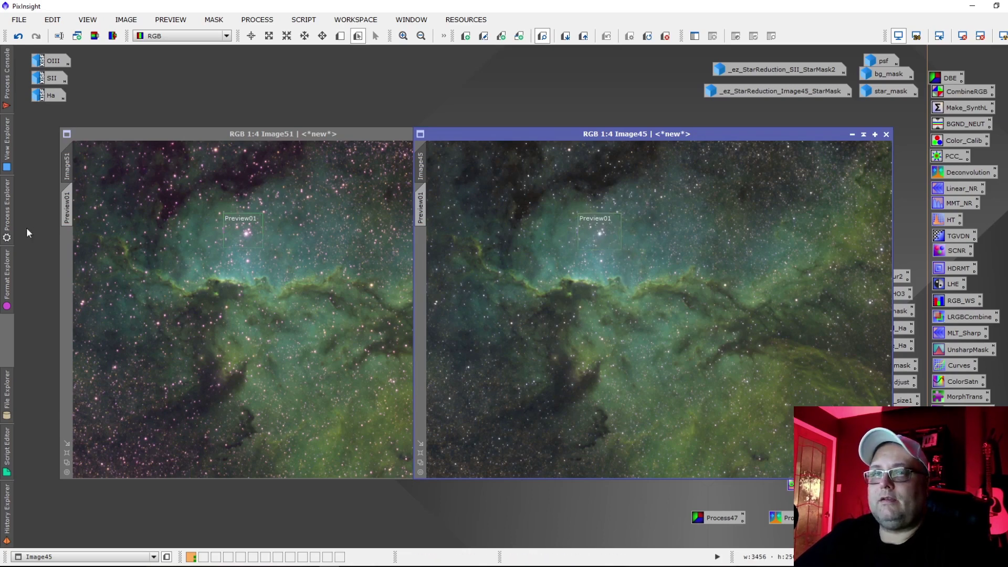
Display the star-group previews of Image51 and Image45 at 3:1 magnification
left_click(67, 208)
scroll(363, 331, "up", 2)
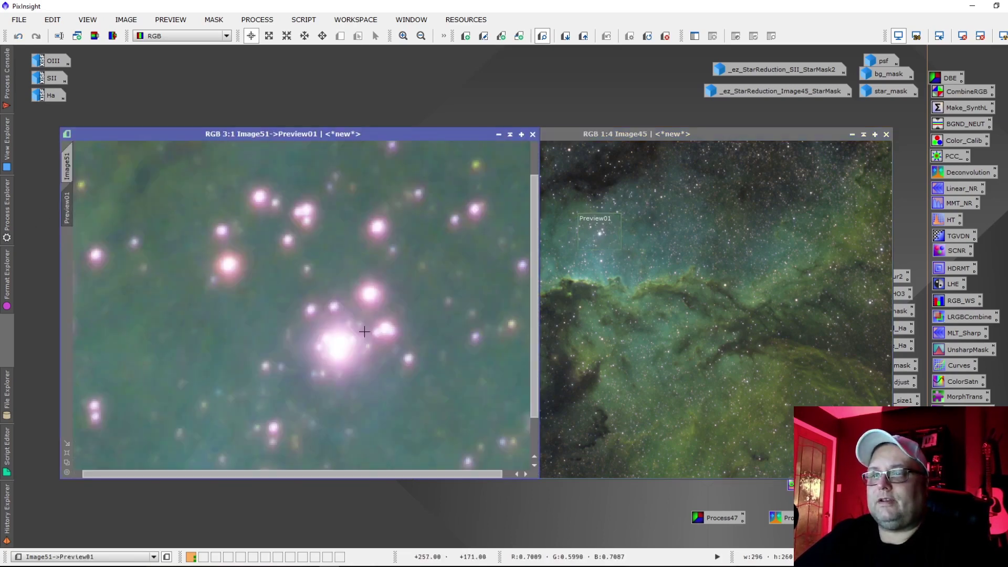
left_click(611, 143)
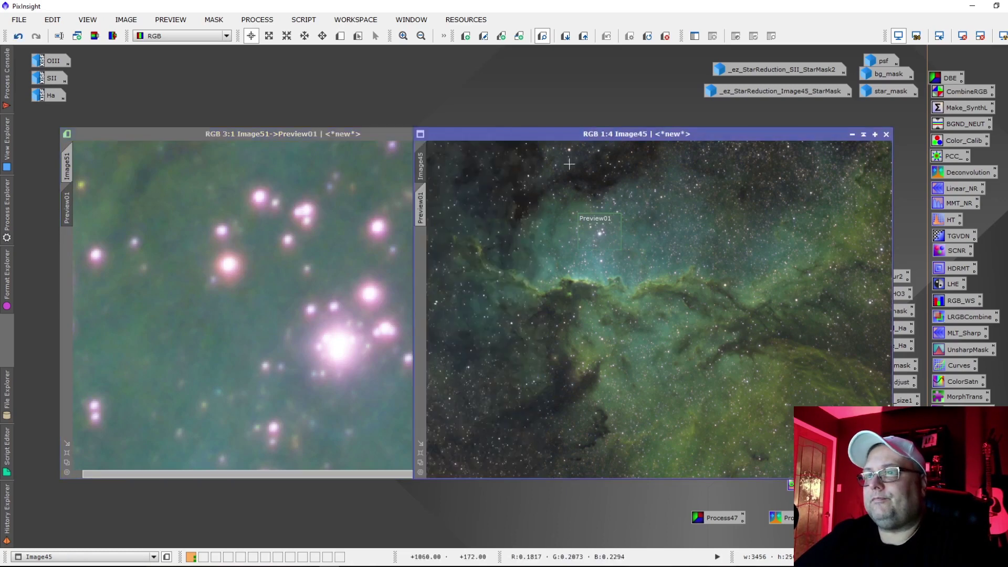
left_click(424, 215)
scroll(638, 336, "up", 2)
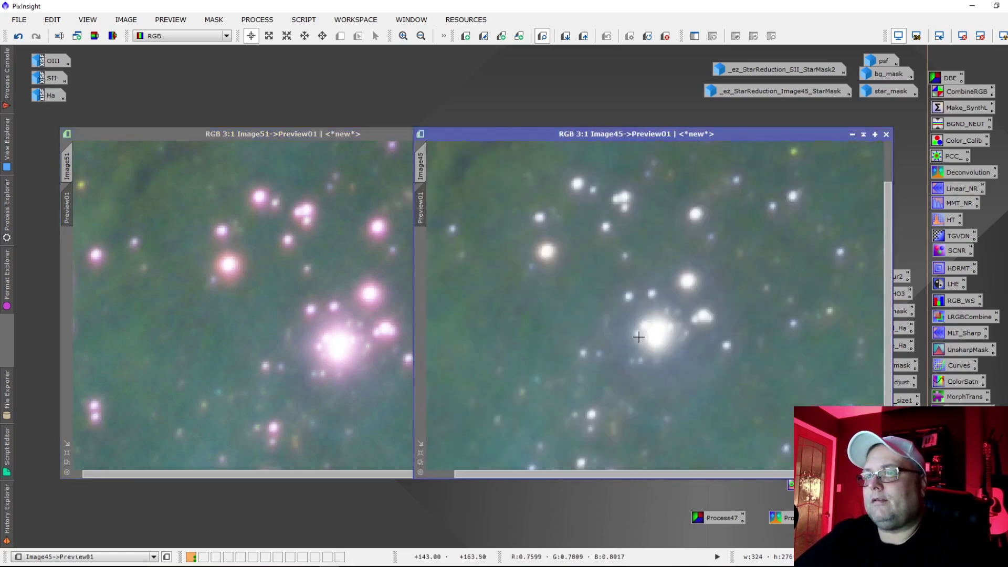
Line up the same stars in the two previews and compare their size and colour fringing
left_click(348, 135)
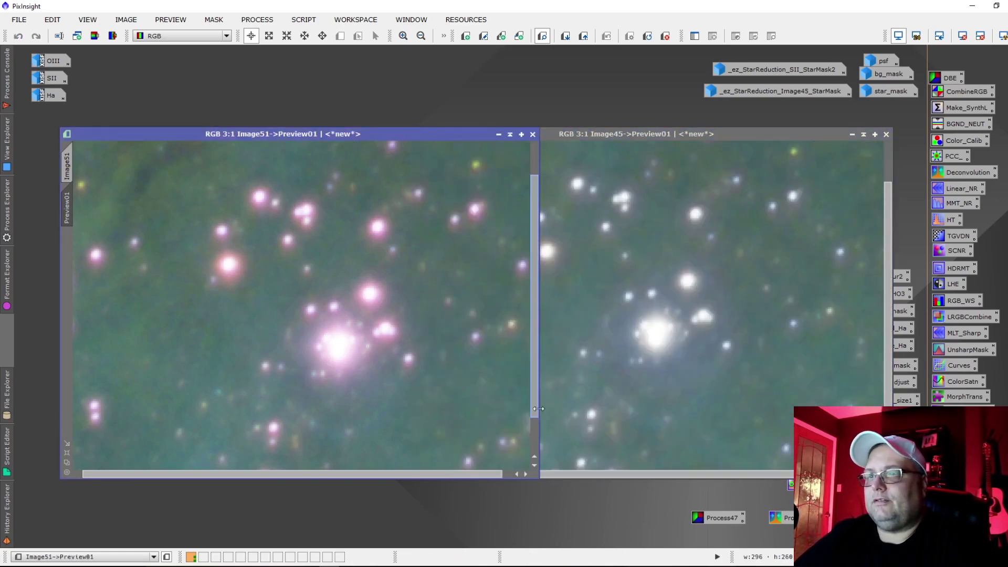
left_click(658, 471)
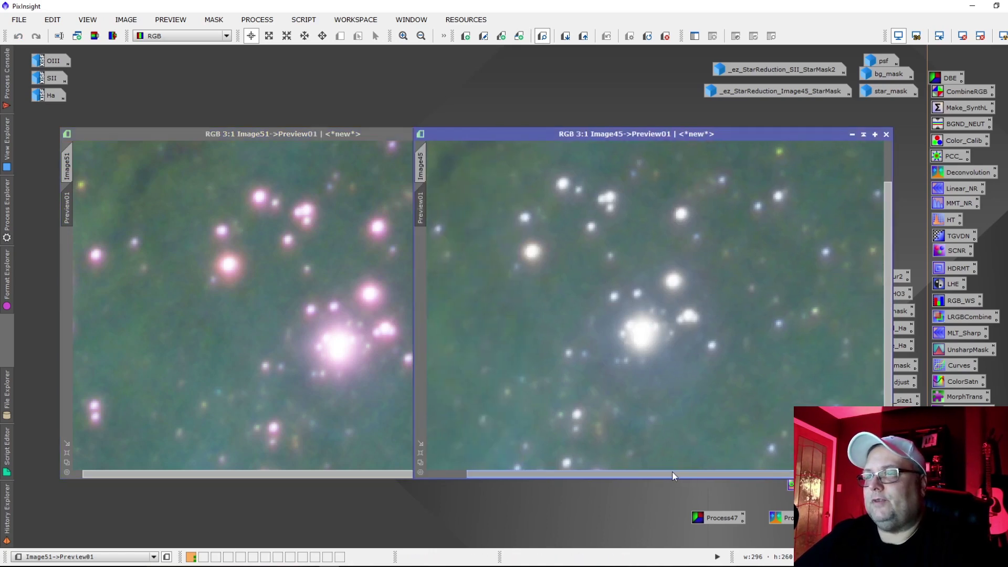
left_click(353, 133)
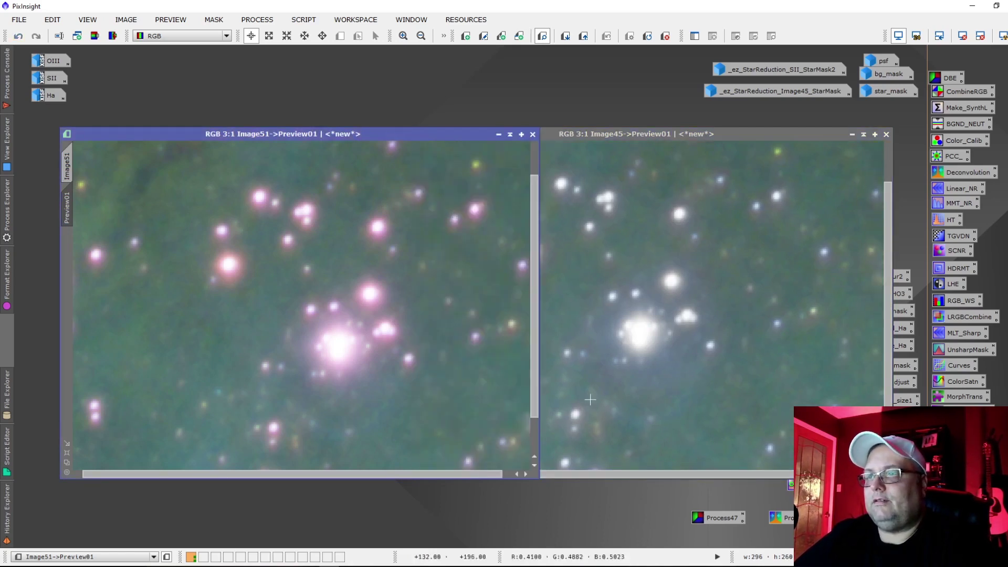
left_click_drag(621, 478, 613, 475)
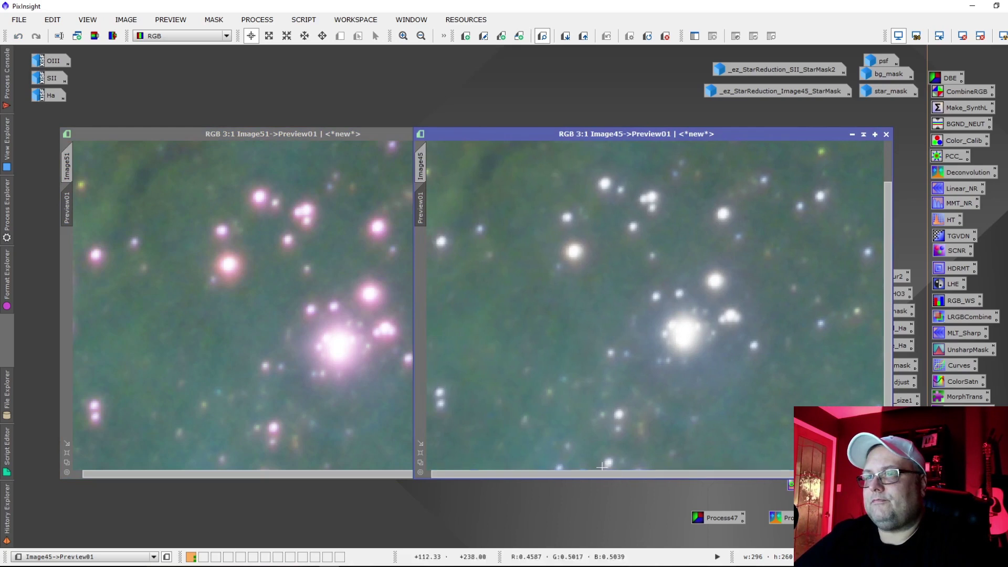
double_click(384, 136)
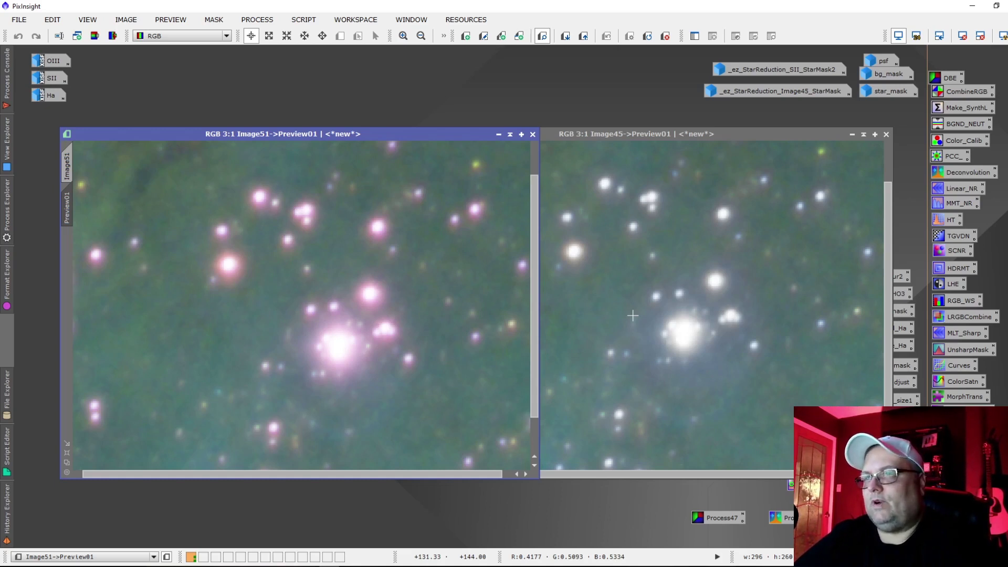
left_click_drag(540, 159, 413, 160)
Return Image45 to its full view, compare it with the Image51 preview, and switch to the second workspace holding the Fighting_Dragons_NGC_6188 image
left_click(421, 163)
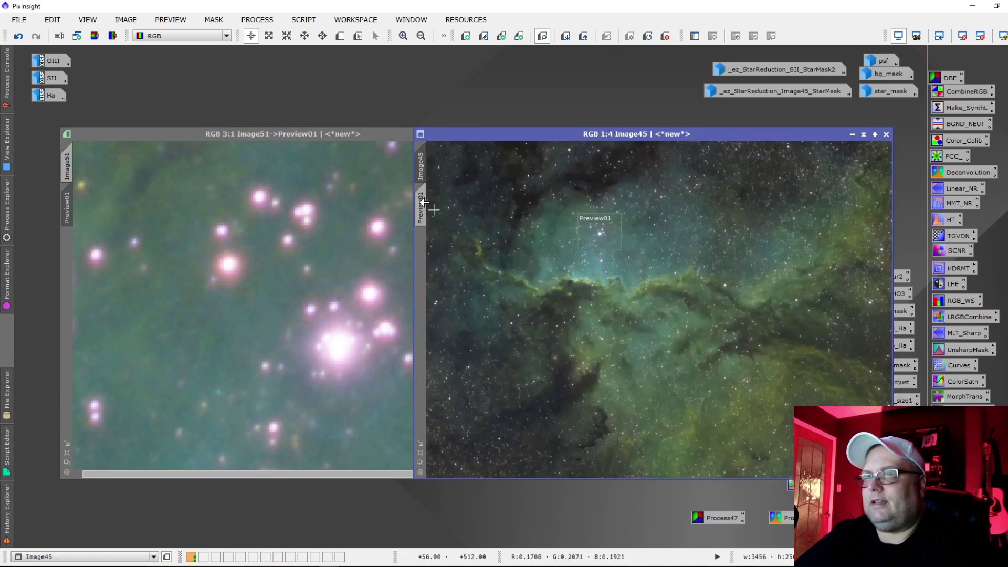
left_click(389, 134)
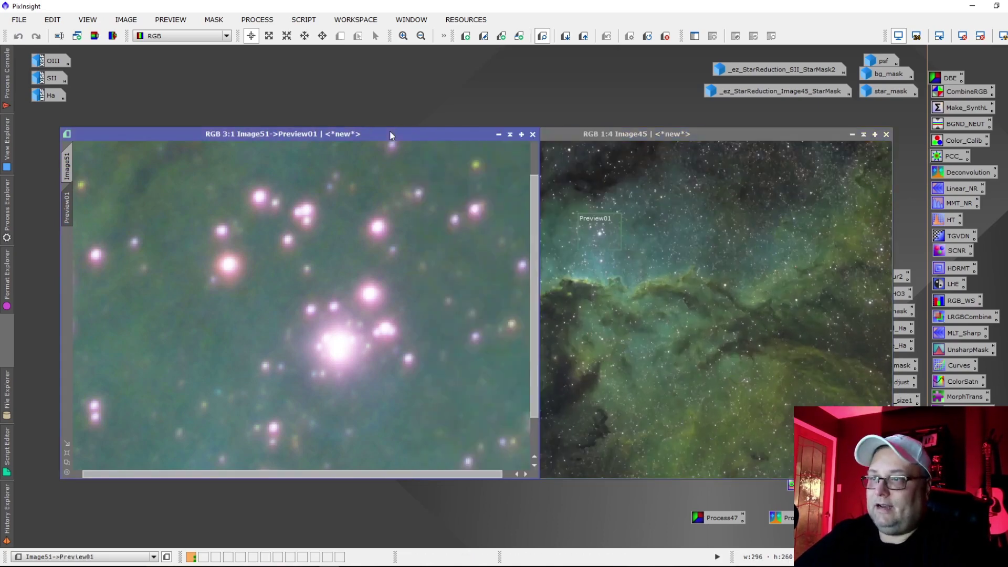
left_click(572, 133)
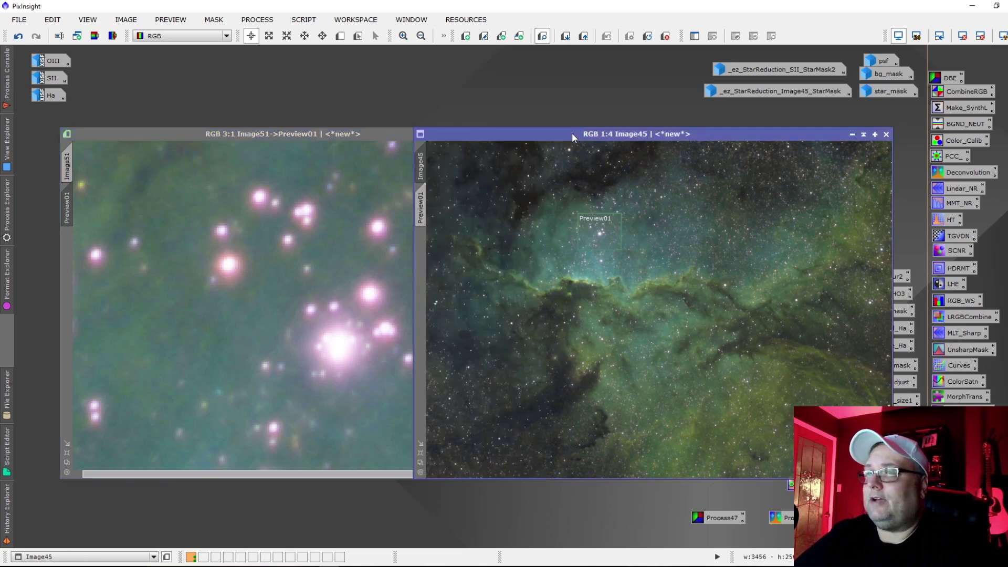
left_click(374, 132)
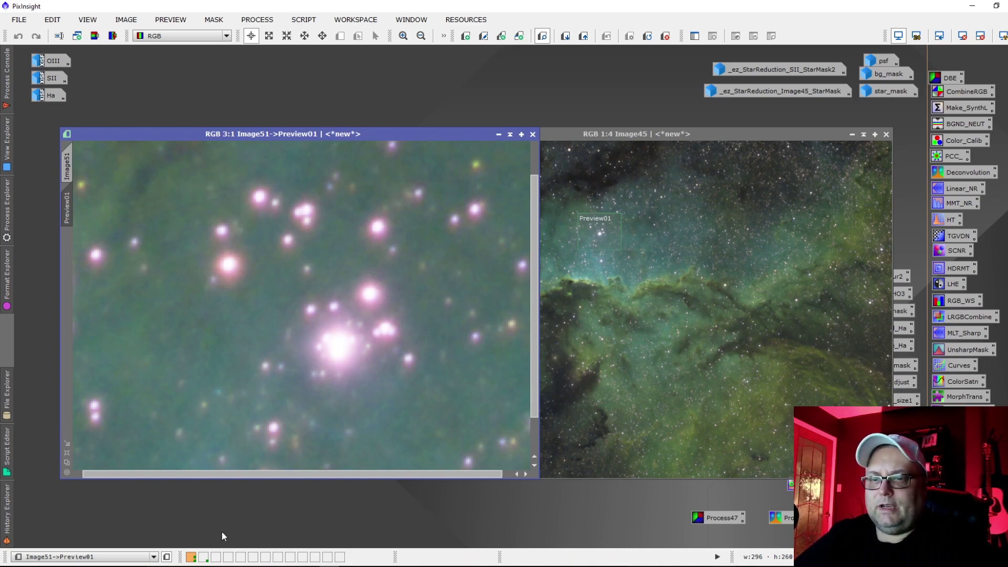
left_click(203, 557)
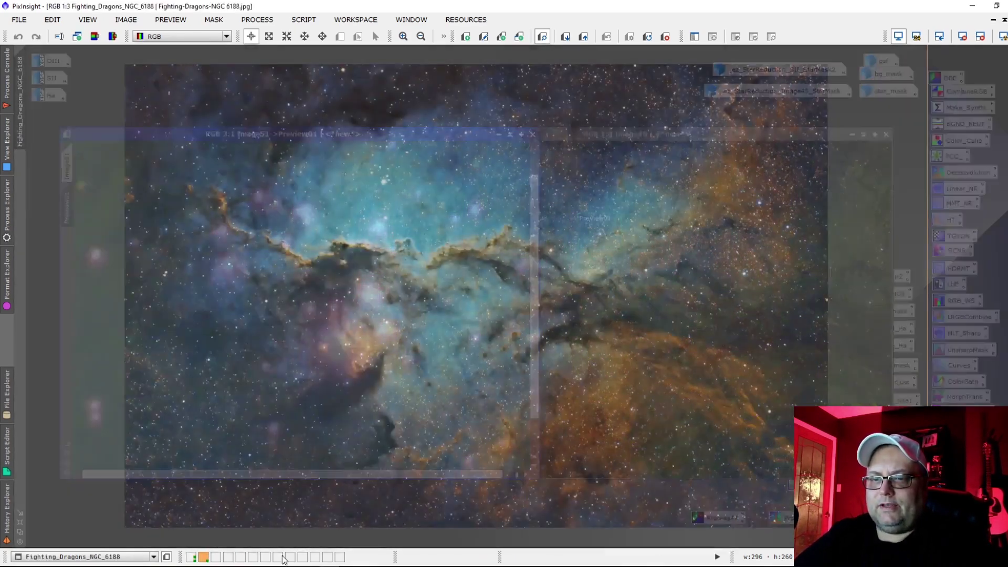